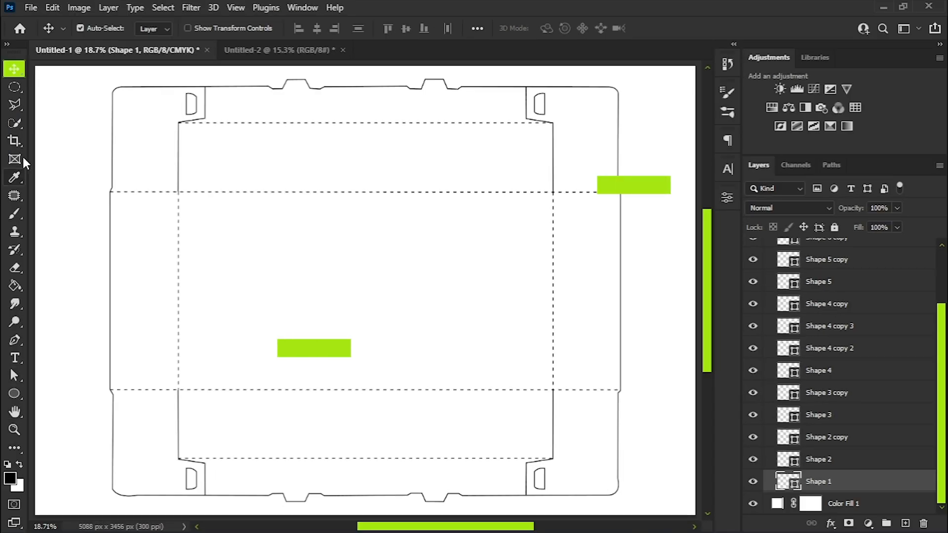
# Set the fill of the box outline shape, Shape 1, to colour d84535 and collapse Group 1
pyautogui.press('p')
pyautogui.click(155, 28)
pyautogui.click(242, 54)
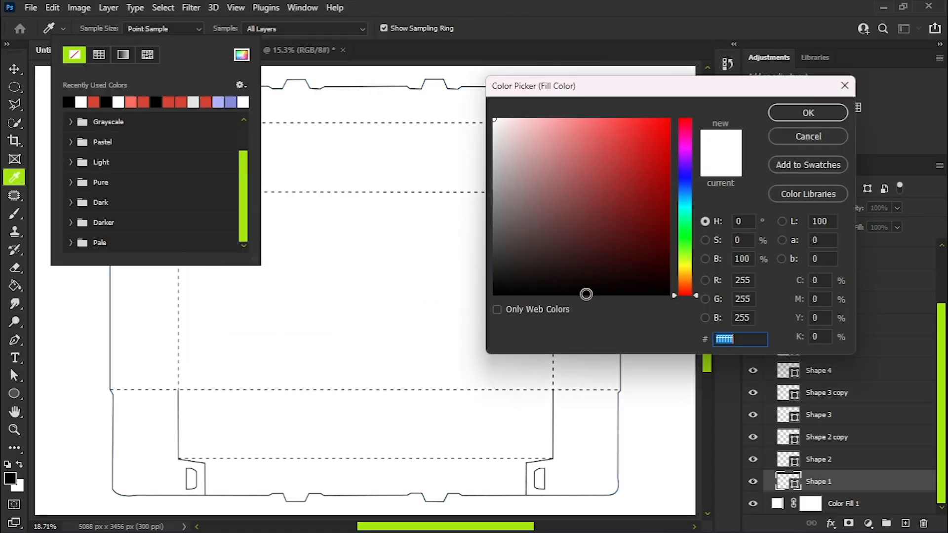
pyautogui.write('d')
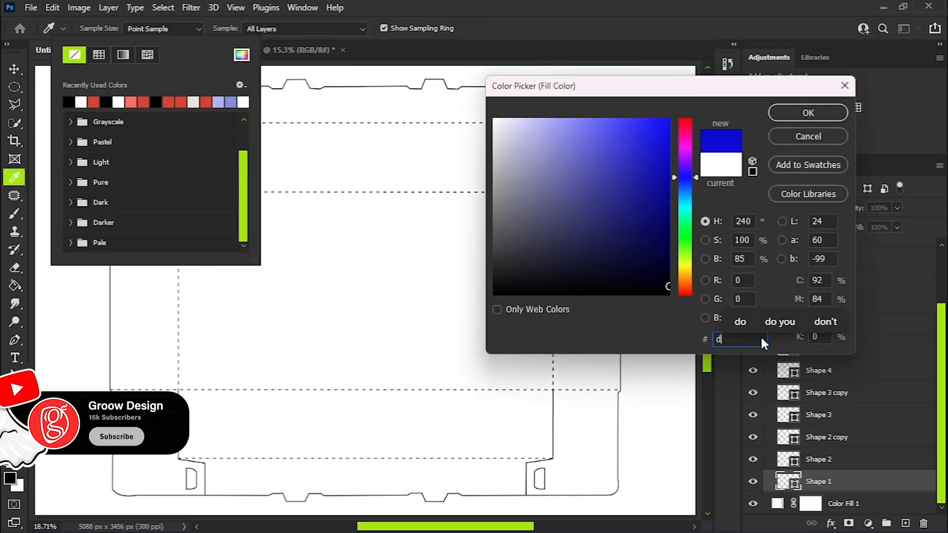
pyautogui.write('845')
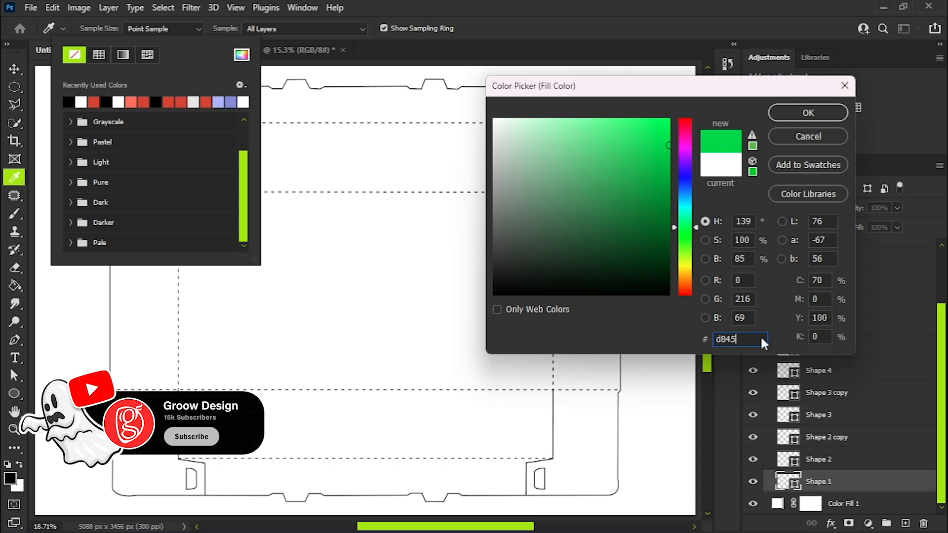
pyautogui.write('35')
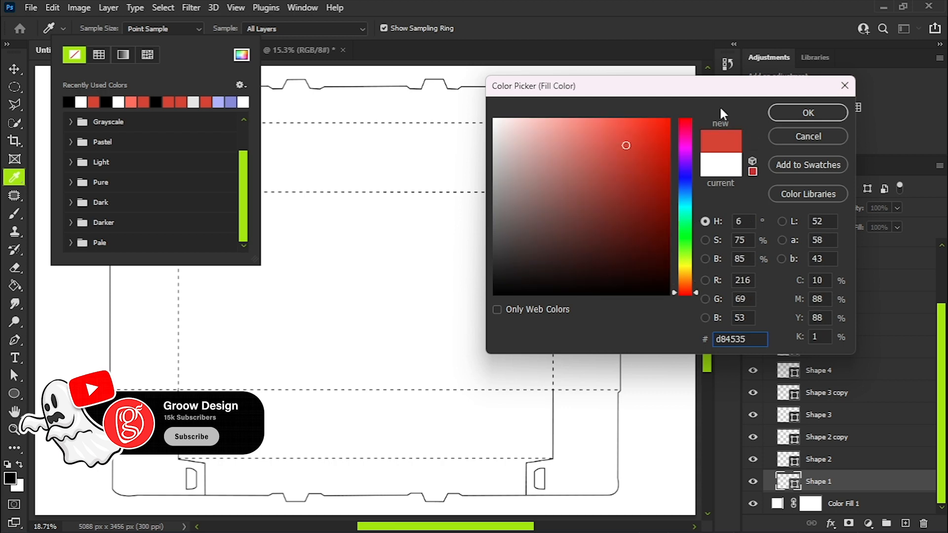
pyautogui.click(808, 113)
pyautogui.click(14, 68)
pyautogui.scroll(3, 770, 273)
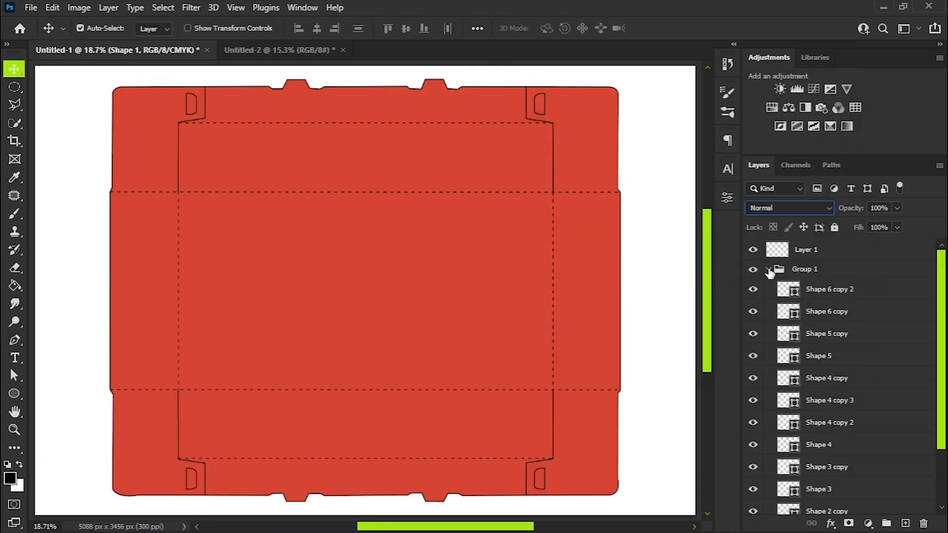
pyautogui.click(769, 269)
# Add the text "AIR MAX" at 72 pt in the box's centre panel, with its layer above Group 1
pyautogui.scroll(3, 364, 258)
pyautogui.scroll(1, 419, 275)
pyautogui.scroll(1, 369, 279)
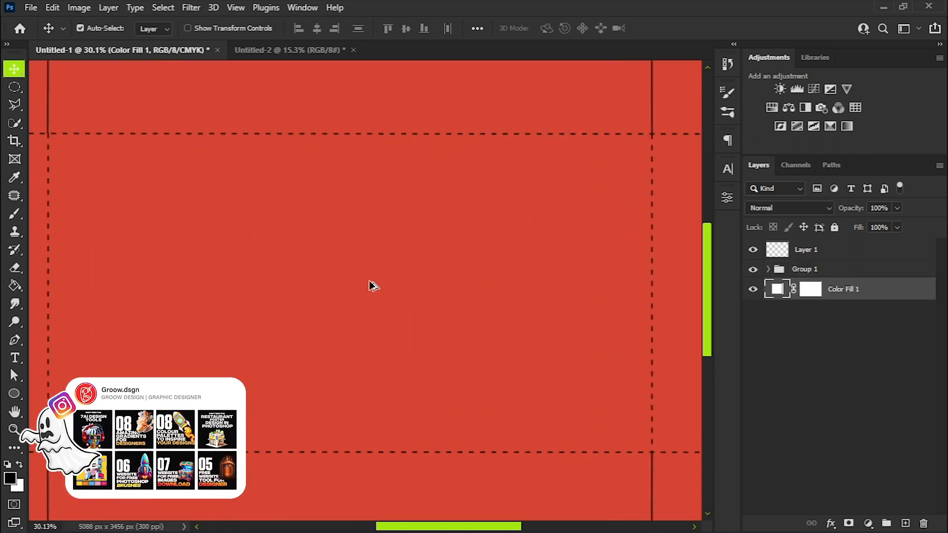
pyautogui.click(15, 358)
pyautogui.click(214, 309)
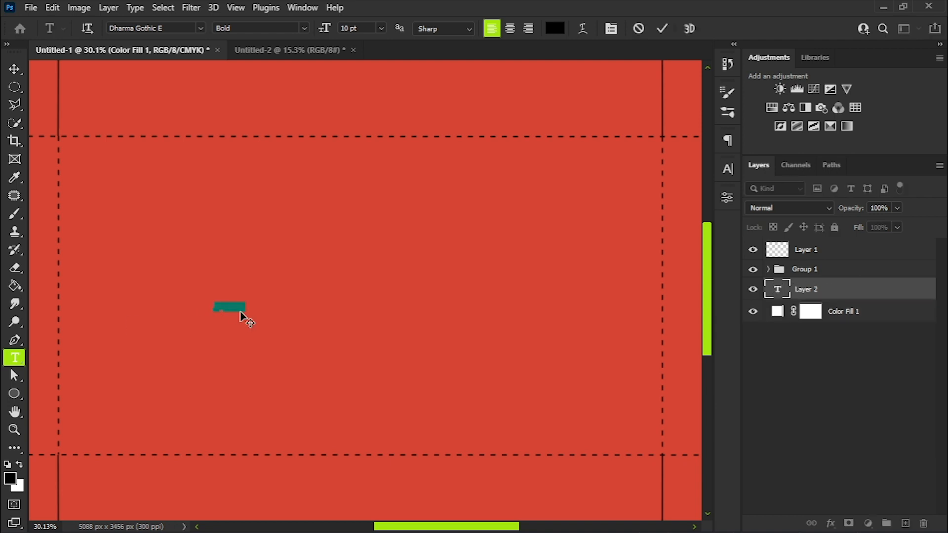
pyautogui.click(382, 29)
pyautogui.click(381, 203)
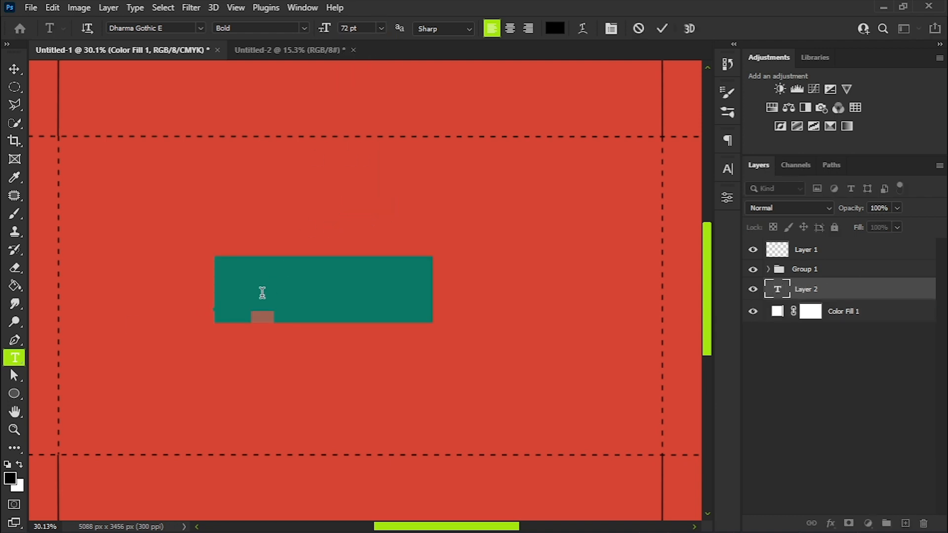
pyautogui.press('BackSpace')
pyautogui.write('a')
pyautogui.moveTo(809, 289); pyautogui.dragTo(806, 268)
pyautogui.click(228, 299)
pyautogui.write('ir')
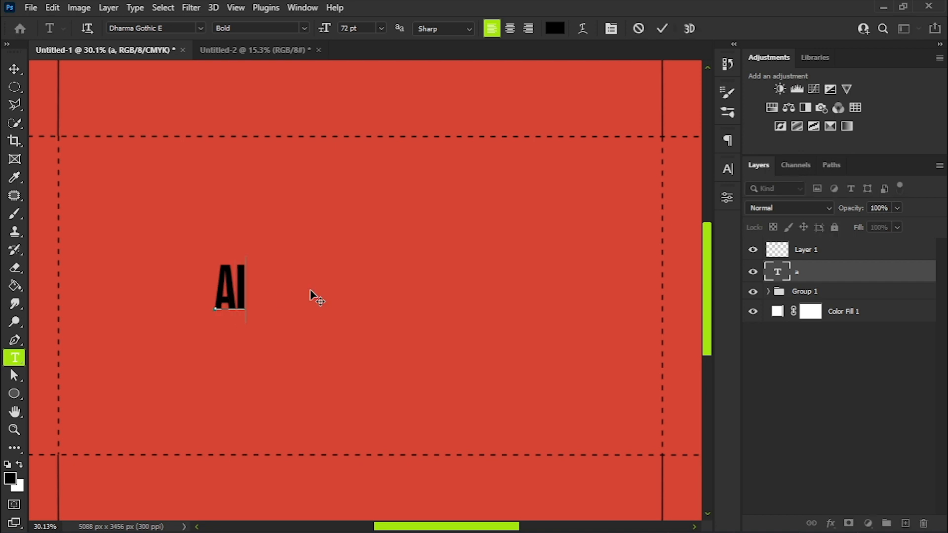
pyautogui.write(' max')
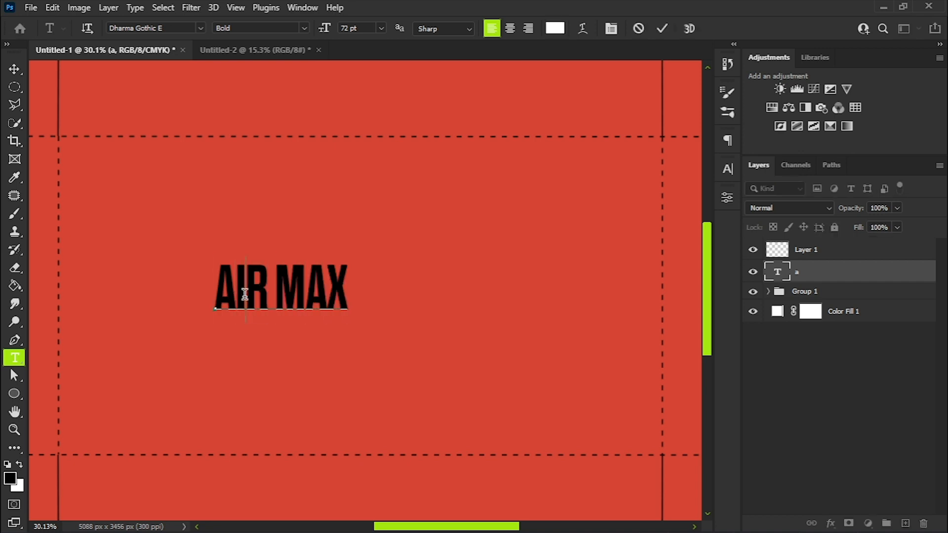
# Change the colour of the whole "AIR MAX" text to white, ffffff
pyautogui.hotkey('ctrl', 'a')
pyautogui.click(555, 28)
pyautogui.write('ffffff')
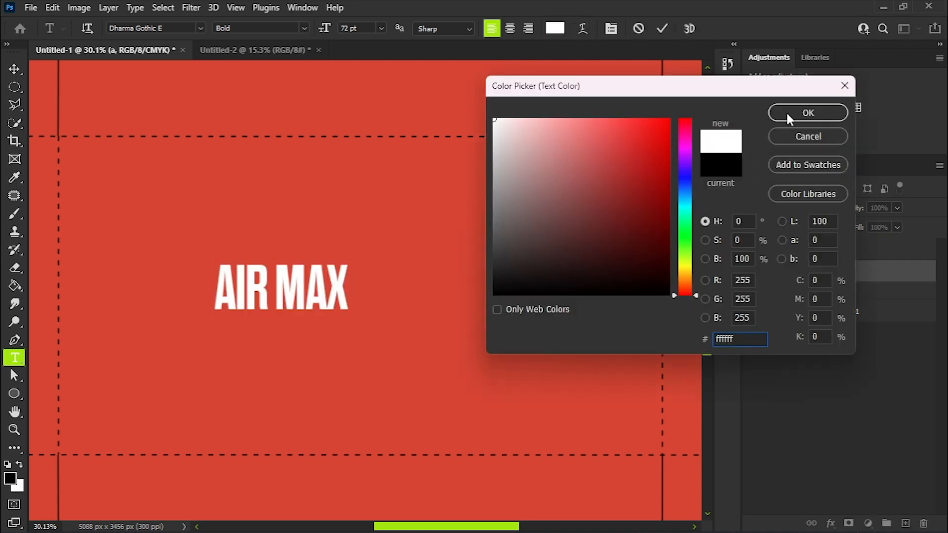
pyautogui.click(786, 111)
pyautogui.click(15, 69)
# Enlarge the "AIR MAX" text to nearly the full width of the centre panel and centre it there
pyautogui.hotkey('ctrl', 't')
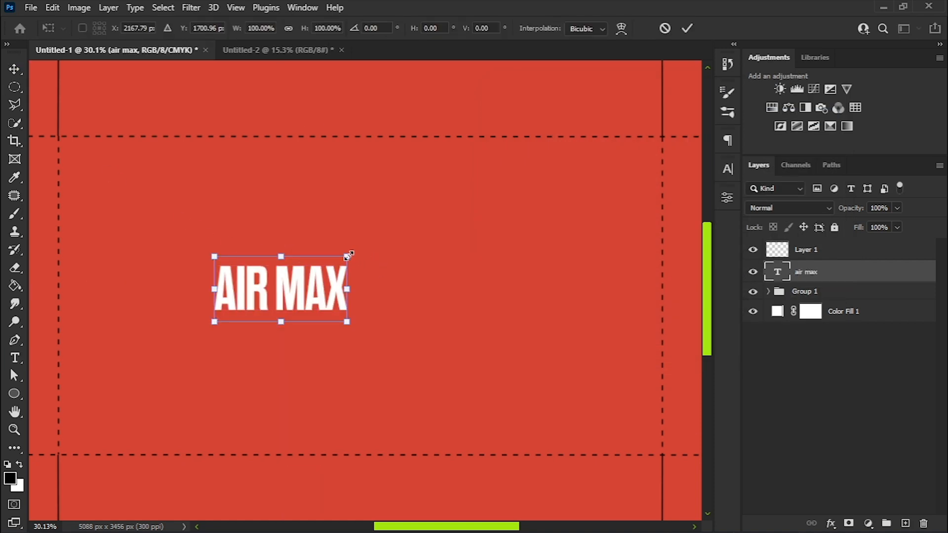
pyautogui.moveTo(348, 254); pyautogui.dragTo(579, 140)
pyautogui.moveTo(214, 322); pyautogui.dragTo(84, 388)
pyautogui.moveTo(560, 392); pyautogui.dragTo(635, 447)
pyautogui.moveTo(373, 315); pyautogui.dragTo(393, 323)
pyautogui.press('Return')
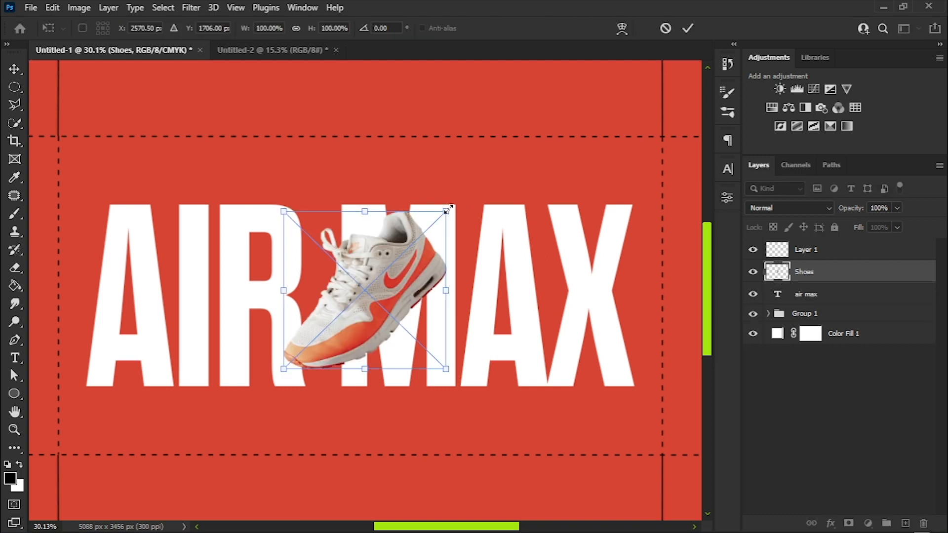
# Enlarge the placed Shoes image and position it over the middle of the "AIR MAX" text
pyautogui.moveTo(448, 210); pyautogui.dragTo(513, 148)
pyautogui.moveTo(398, 319); pyautogui.dragTo(363, 335)
pyautogui.moveTo(473, 170); pyautogui.dragTo(486, 159)
pyautogui.moveTo(398, 289)
pyautogui.mouseDown()
pyautogui.moveTo(395, 307)
pyautogui.moveTo(396, 295)
pyautogui.mouseUp()
pyautogui.press('Return')
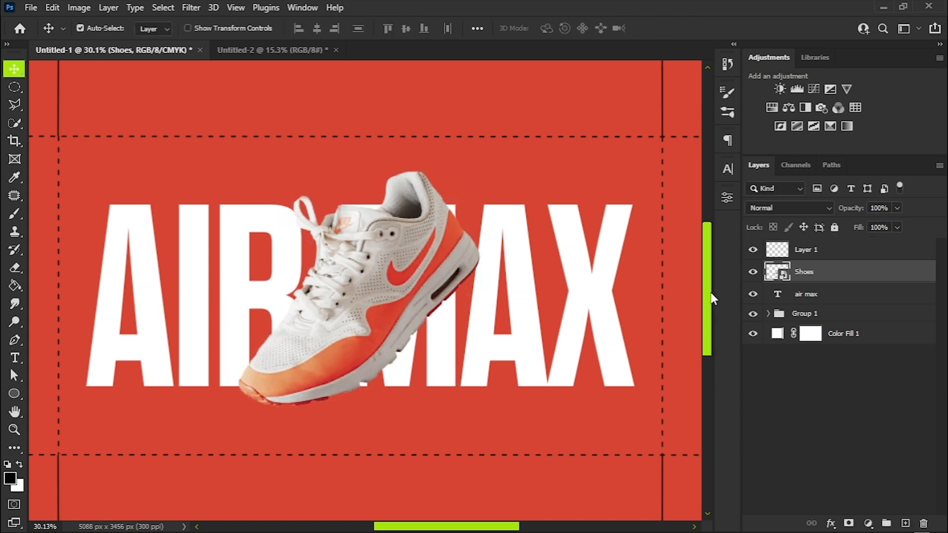
# Duplicate the air max text layer, move the copy above the Shoes layer and set its fill to 0%
pyautogui.click(832, 295)
pyautogui.hotkey('ctrl', 'j')
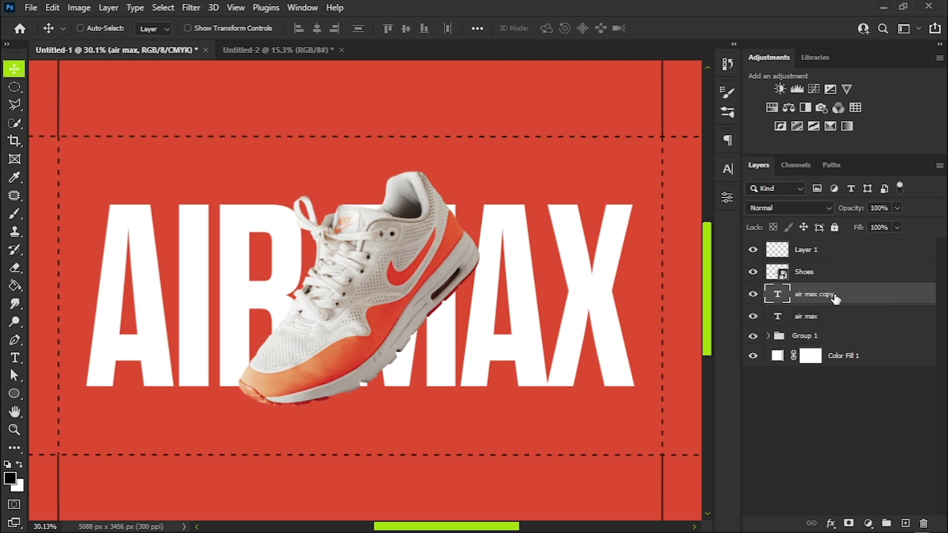
pyautogui.moveTo(836, 299); pyautogui.dragTo(833, 270)
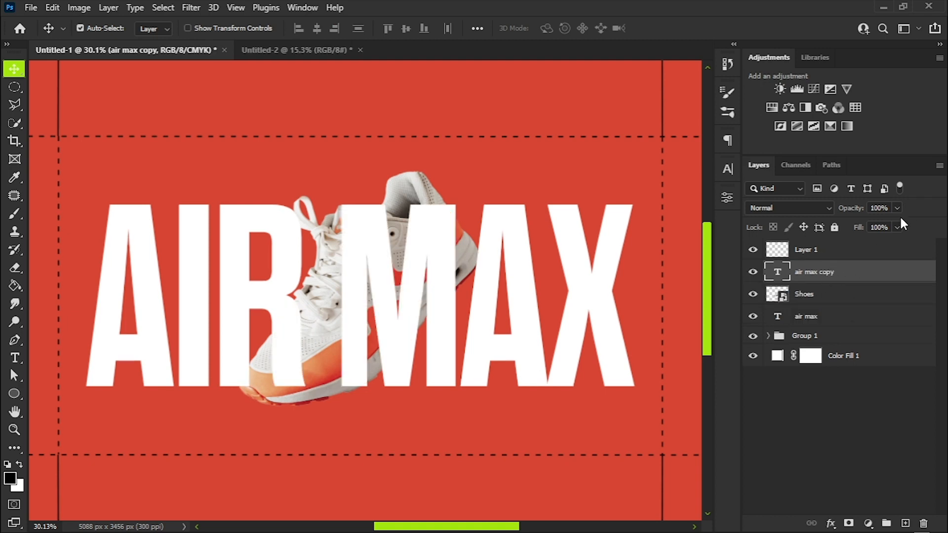
pyautogui.moveTo(898, 247); pyautogui.dragTo(828, 241)
# Add a 2 px white (ffffff) stroke with Center position to the air max copy layer
pyautogui.click(831, 523)
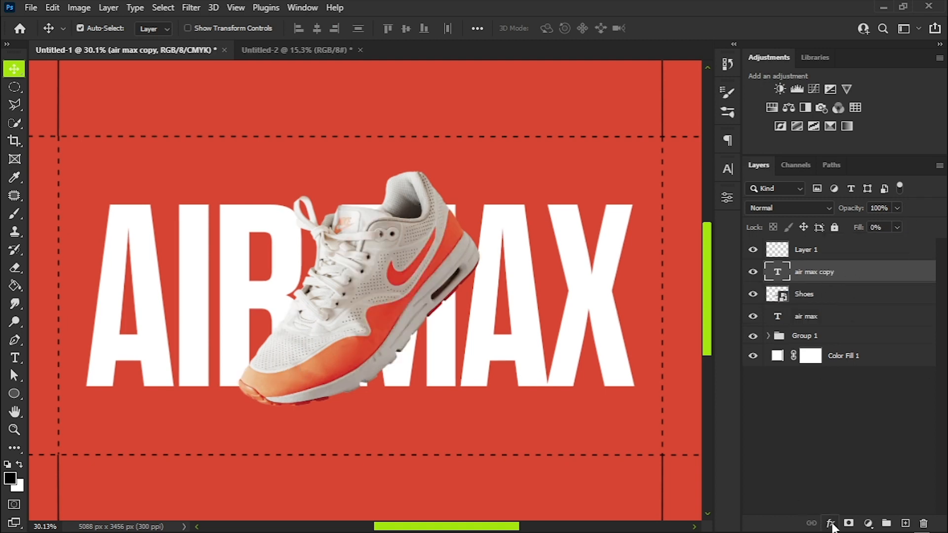
pyautogui.click(852, 419)
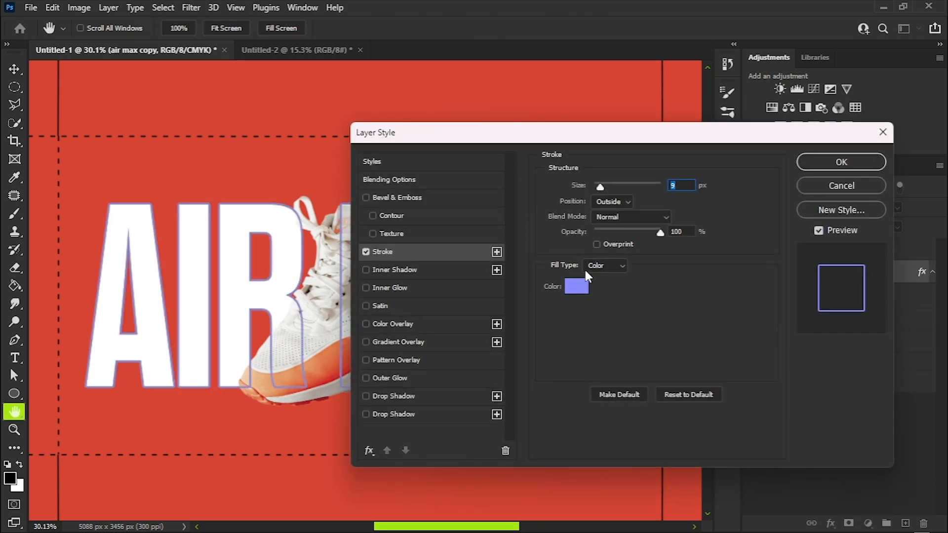
pyautogui.click(579, 280)
pyautogui.write('ffffff')
pyautogui.click(808, 113)
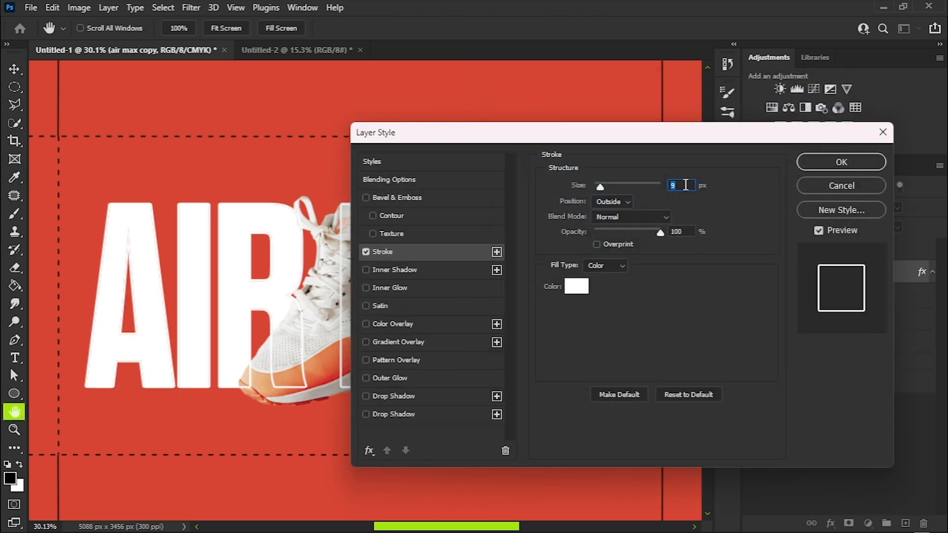
pyautogui.write('2')
pyautogui.click(612, 202)
pyautogui.click(614, 238)
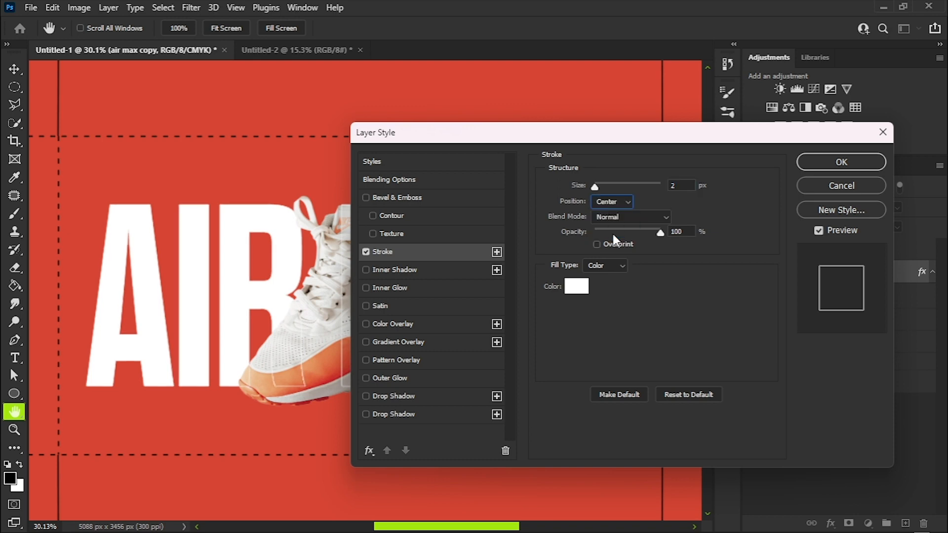
pyautogui.click(842, 163)
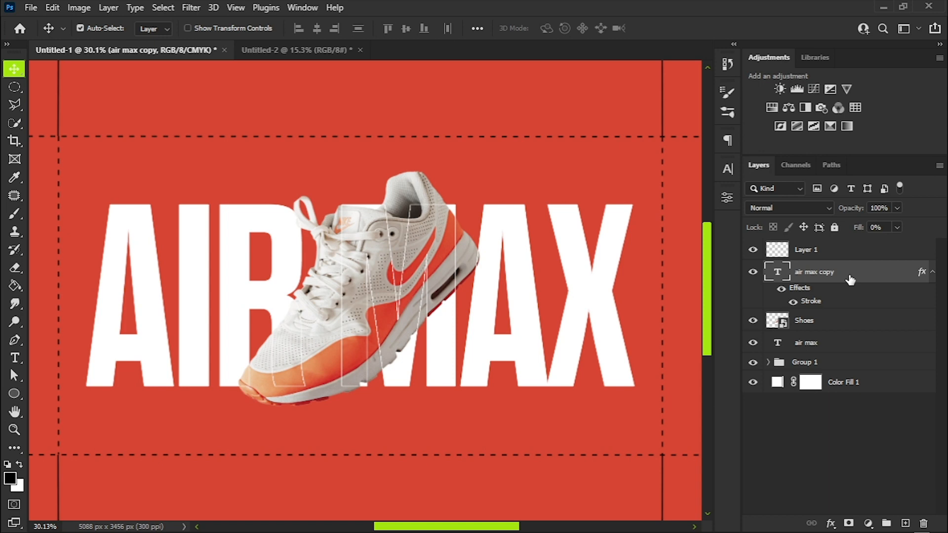
# Duplicate the outlined text layer, move the copy above the white lettering and flip it vertically
pyautogui.hotkey('ctrl', 'j')
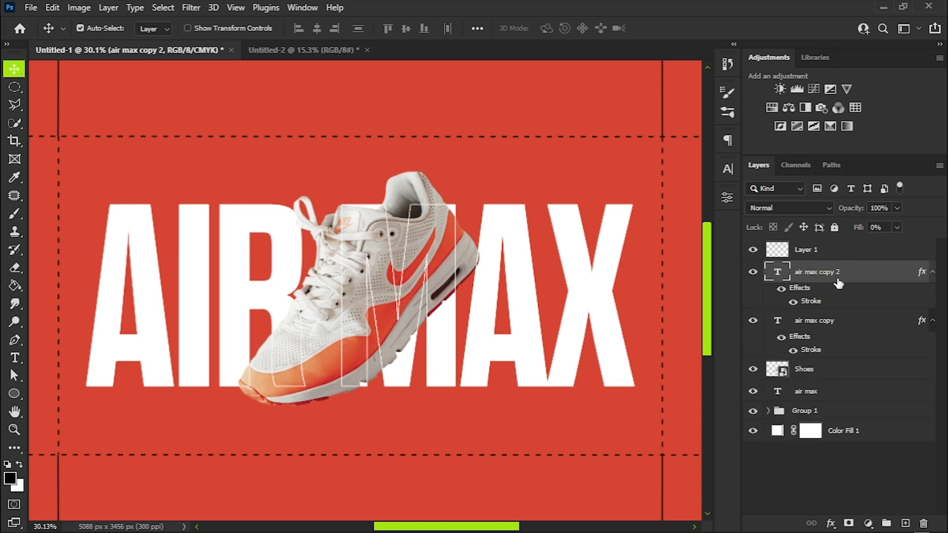
pyautogui.hotkey('ctrl', 't')
pyautogui.moveTo(468, 289); pyautogui.dragTo(474, 147)
pyautogui.scroll(-5, 429, 268)
pyautogui.scroll(1, 407, 171)
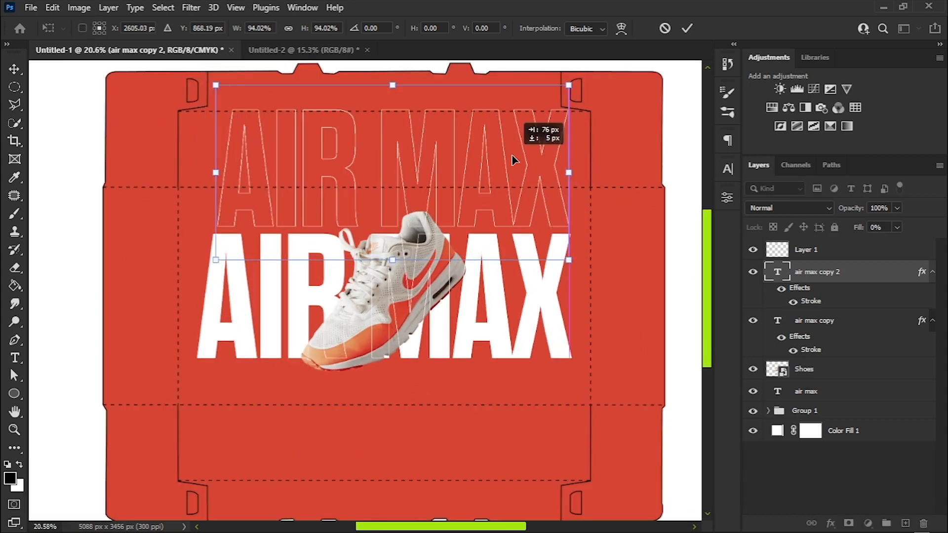
pyautogui.rightClick(512, 155)
pyautogui.click(544, 442)
# Resize the flipped outline text to match the white lettering's width and align it directly above
pyautogui.moveTo(512, 212); pyautogui.dragTo(505, 192)
pyautogui.moveTo(568, 88); pyautogui.dragTo(583, 79)
pyautogui.moveTo(207, 66); pyautogui.dragTo(199, 94)
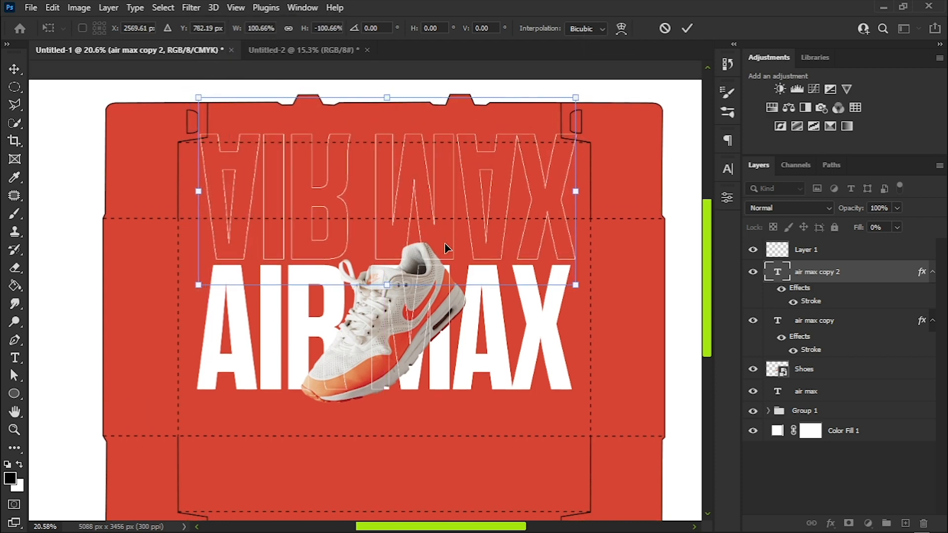
pyautogui.moveTo(573, 281); pyautogui.dragTo(569, 282)
pyautogui.moveTo(390, 240); pyautogui.dragTo(391, 249)
pyautogui.moveTo(569, 289); pyautogui.dragTo(571, 289)
pyautogui.press('Return')
# Nudge the flipped outline text upward and set its layer opacity to 40%
pyautogui.hotkey('shift', 'Up')
pyautogui.hotkey('shift', 'Up')
pyautogui.hotkey('shift', 'Up')
pyautogui.hotkey('shift', 'Up')
pyautogui.hotkey('shift', 'Up')
pyautogui.hotkey('shift', 'Up')
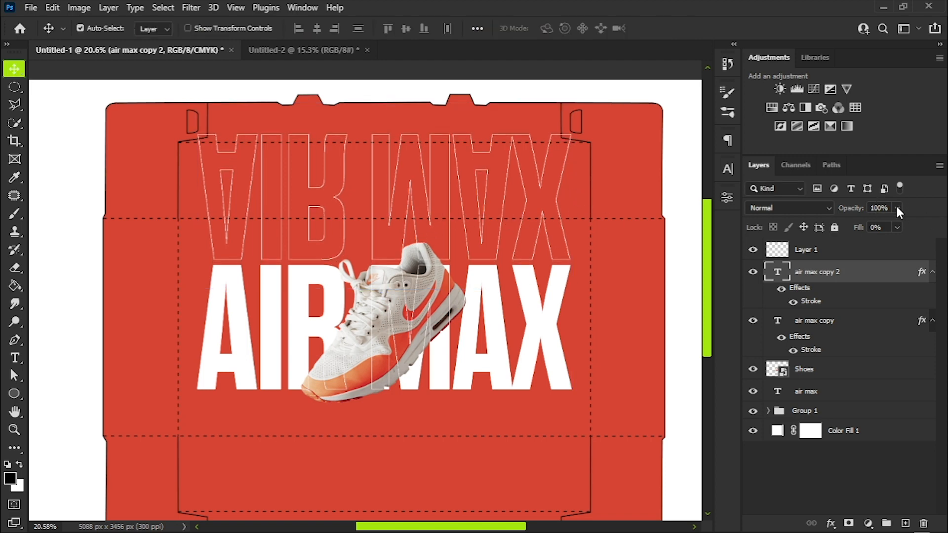
pyautogui.moveTo(855, 224); pyautogui.dragTo(853, 225)
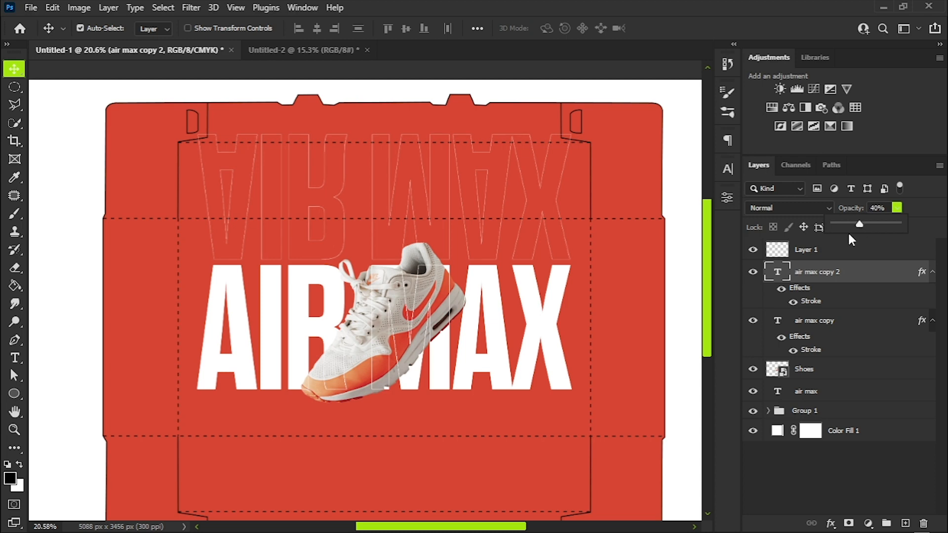
# Duplicate the flipped outline text and place the copy directly below the white lettering, aligned with it
pyautogui.click(837, 277)
pyautogui.hotkey('ctrl', 'j')
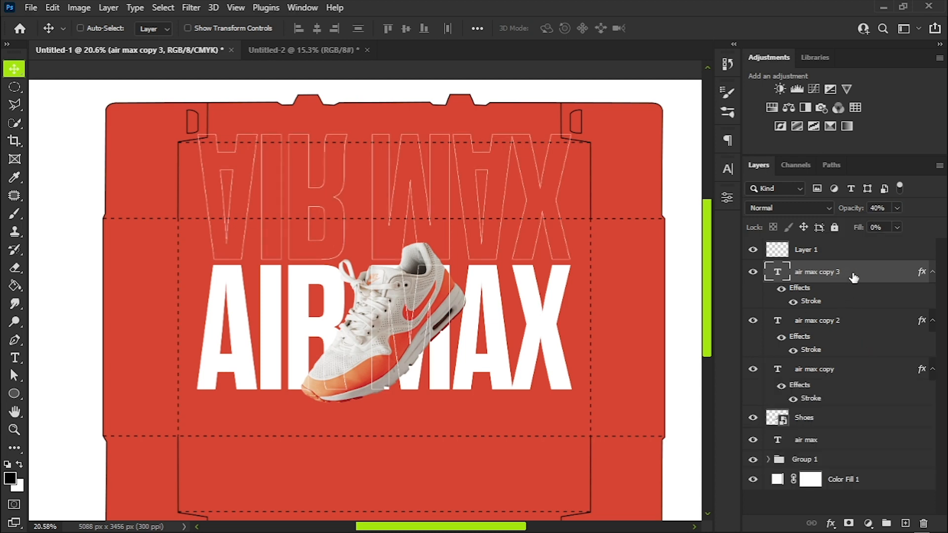
pyautogui.hotkey('ctrl', 't')
pyautogui.moveTo(502, 224); pyautogui.dragTo(504, 493)
pyautogui.moveTo(477, 464); pyautogui.dragTo(472, 463)
pyautogui.scroll(-3, 626, 374)
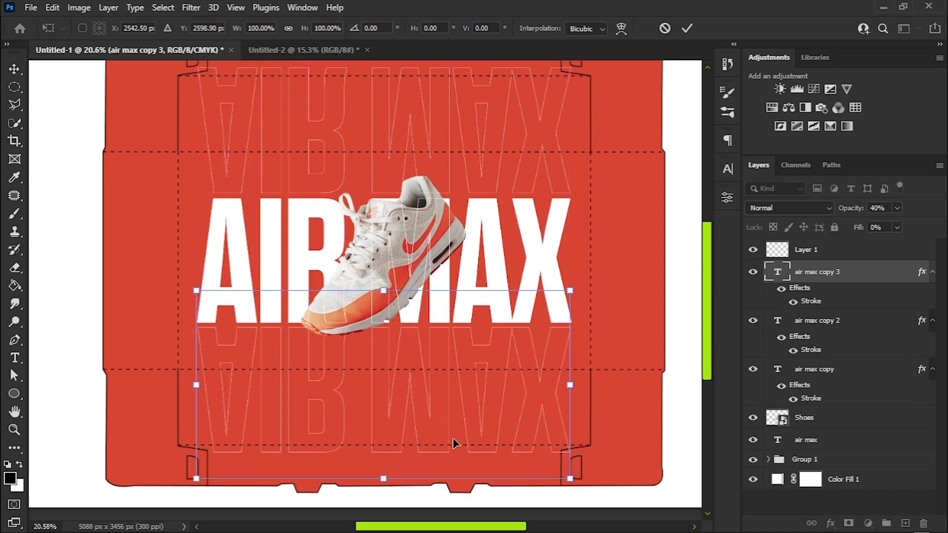
pyautogui.press('Return')
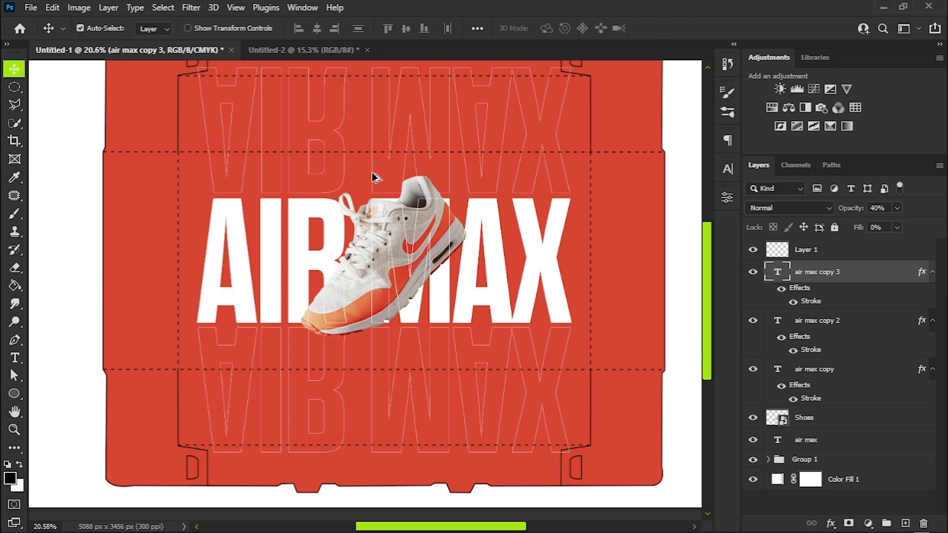
# Add a new layer, start a white text layer with the letter A and place it above the white lettering
pyautogui.scroll(5, 372, 179)
pyautogui.scroll(1, 409, 176)
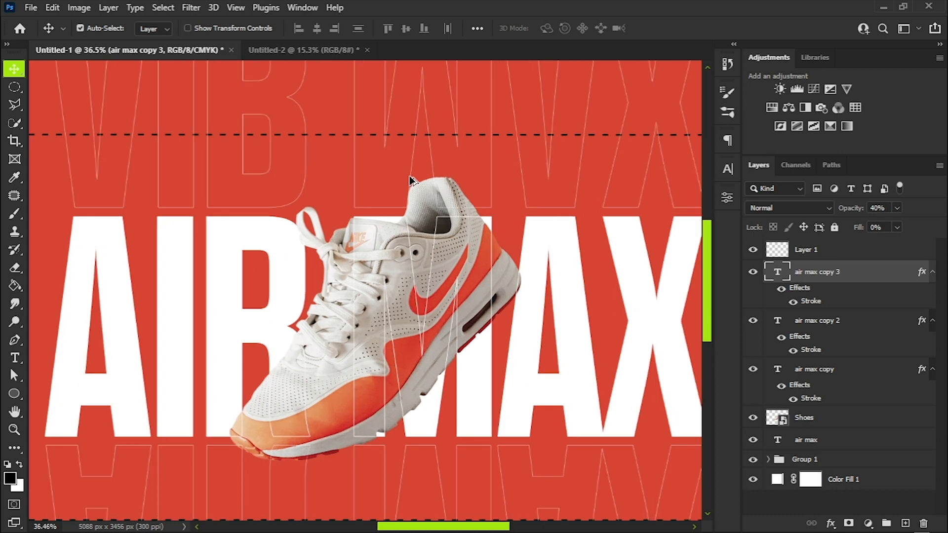
pyautogui.click(904, 524)
pyautogui.press('t')
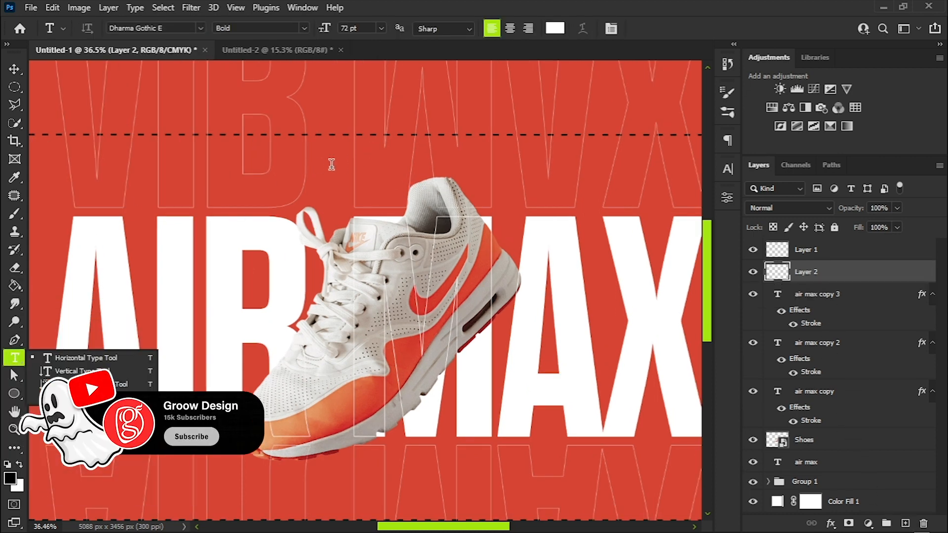
pyautogui.click(824, 279)
pyautogui.click(341, 163)
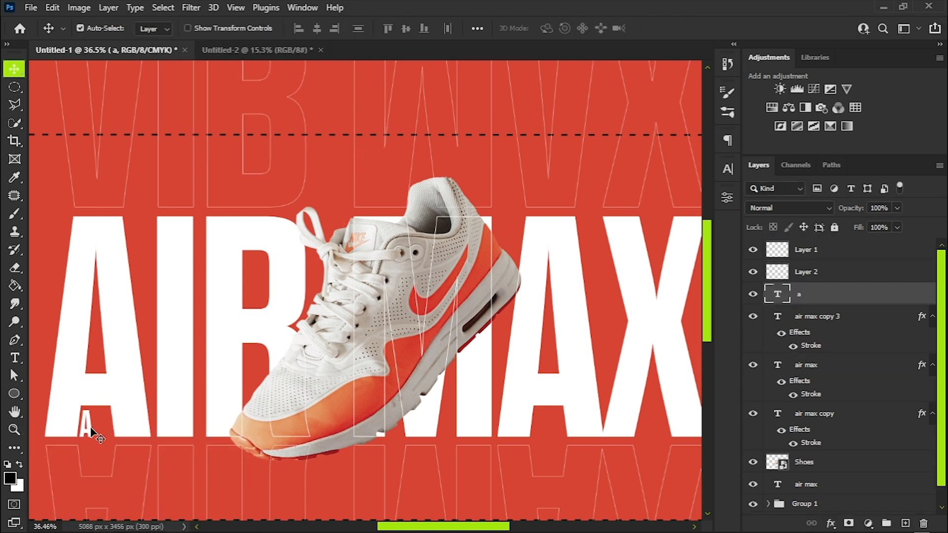
pyautogui.moveTo(89, 428); pyautogui.dragTo(243, 175)
# Complete the small text above the shoe so it reads "a Moment of your style."
pyautogui.click(14, 357)
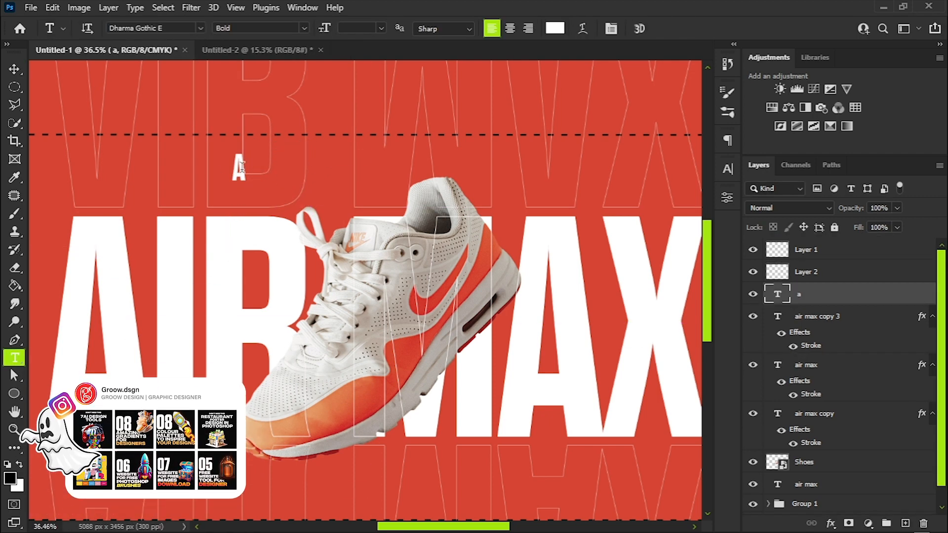
pyautogui.click(241, 170)
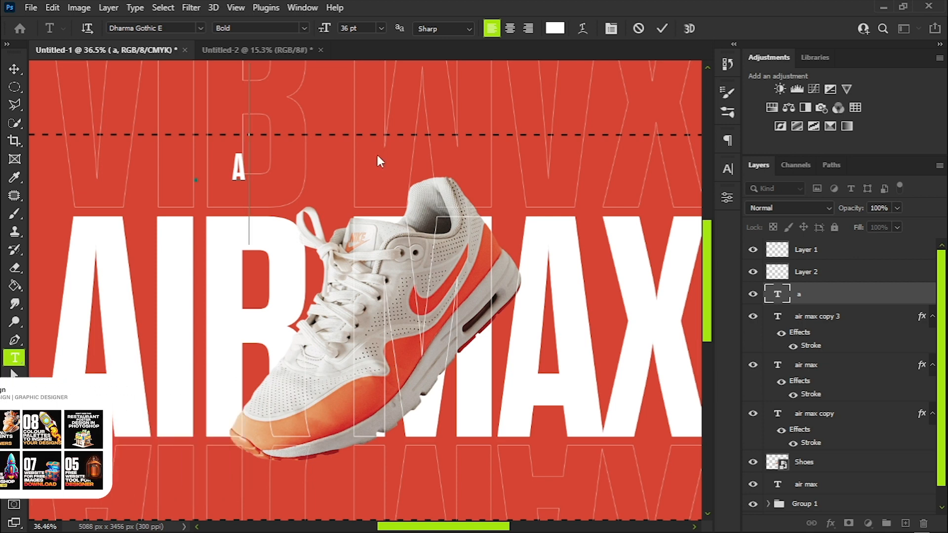
pyautogui.write('MO')
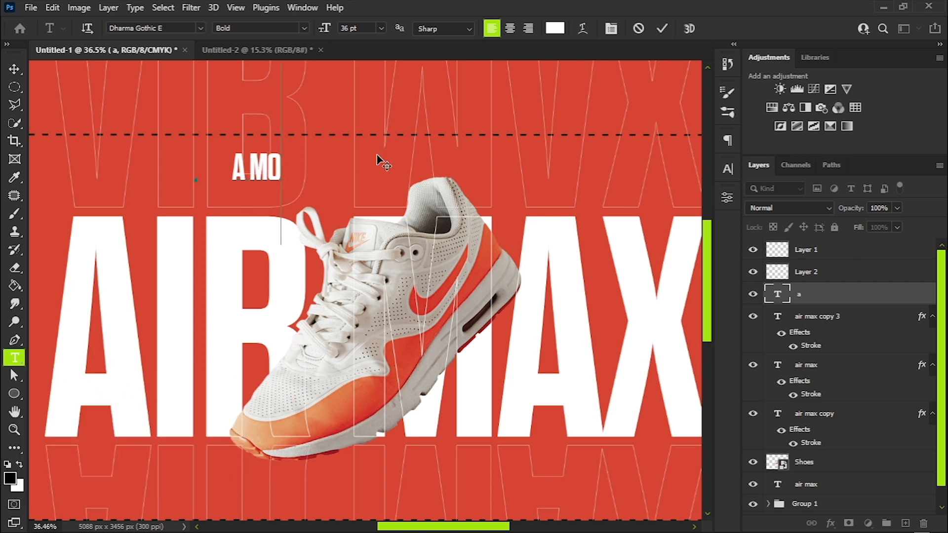
pyautogui.write('MENT O')
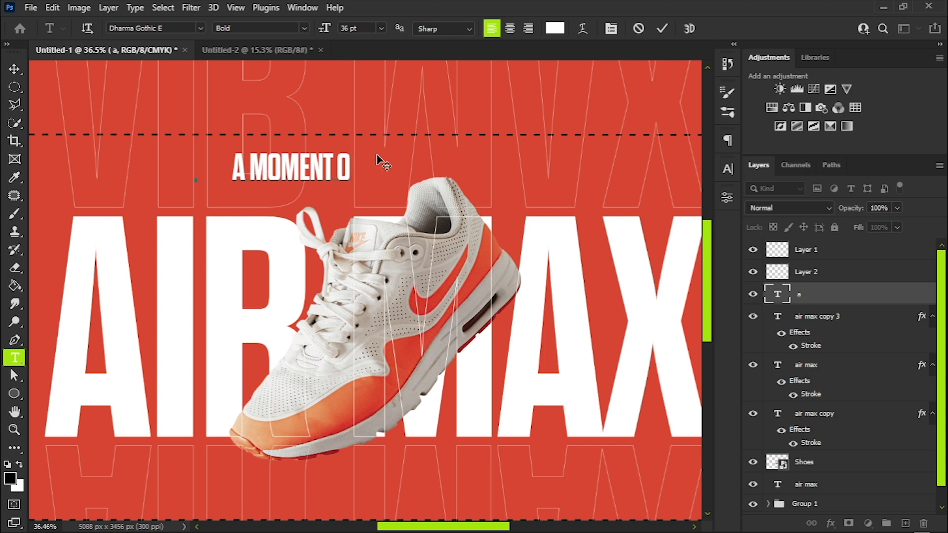
pyautogui.write('F YOUR')
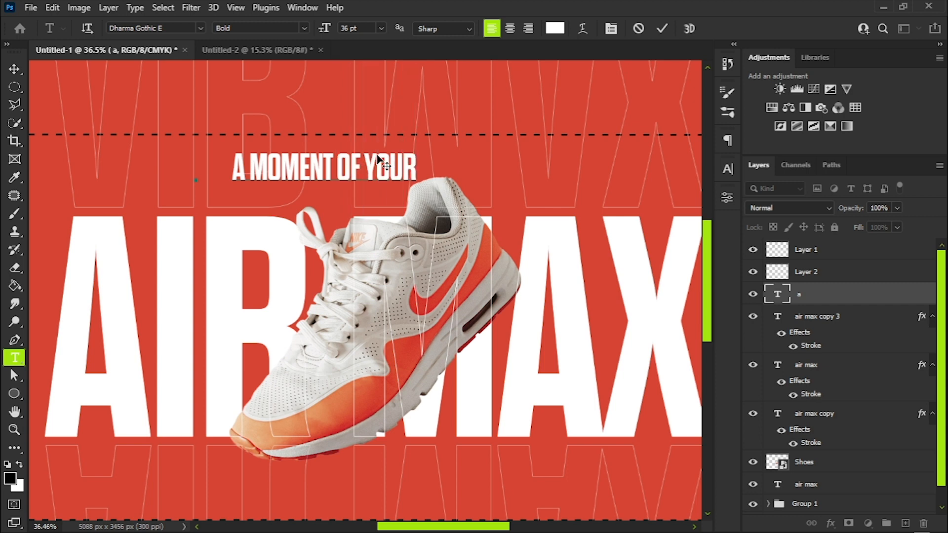
pyautogui.write(' ST')
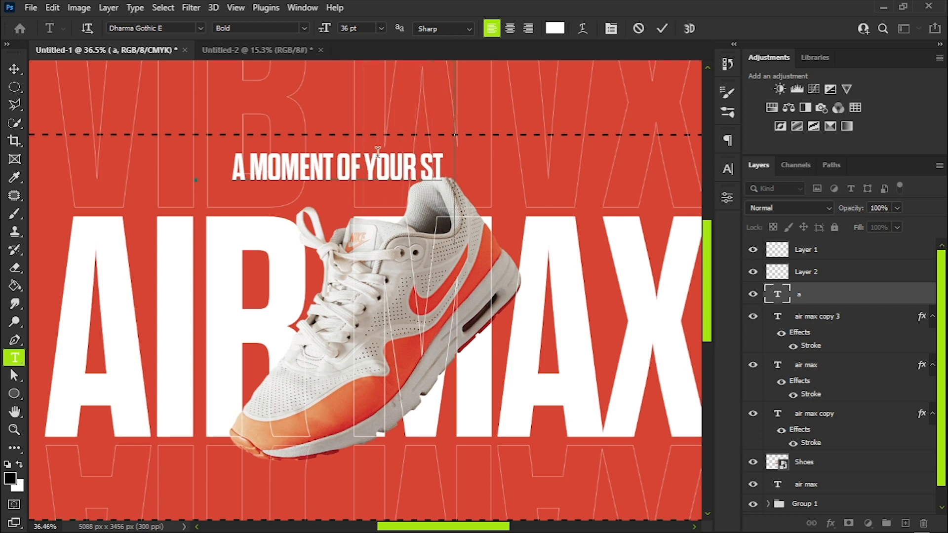
pyautogui.write('YLE')
pyautogui.click(14, 69)
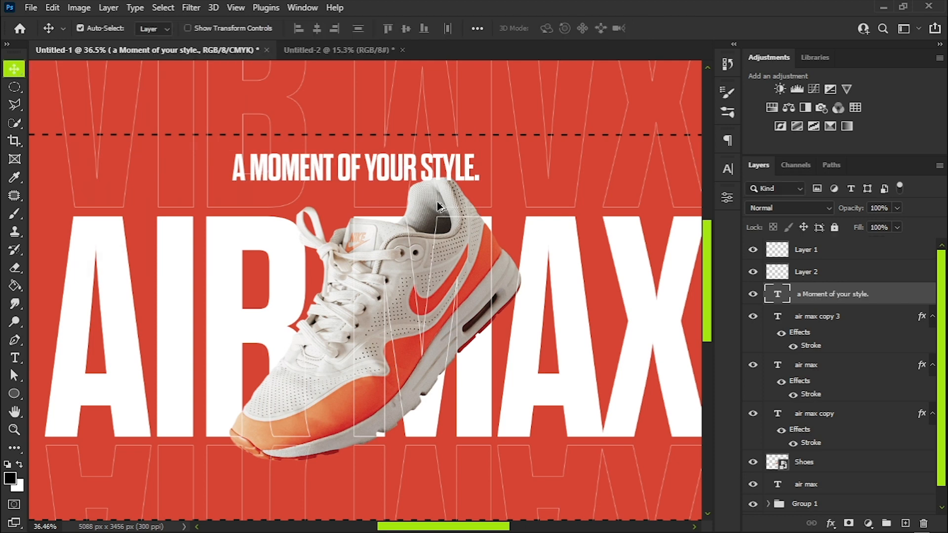
# Centre the tagline above the AIR MAX lettering and move its layer beneath the Shoes layer
pyautogui.scroll(-3, 434, 199)
pyautogui.moveTo(393, 179)
pyautogui.mouseDown()
pyautogui.moveTo(412, 180)
pyautogui.moveTo(393, 181)
pyautogui.mouseUp()
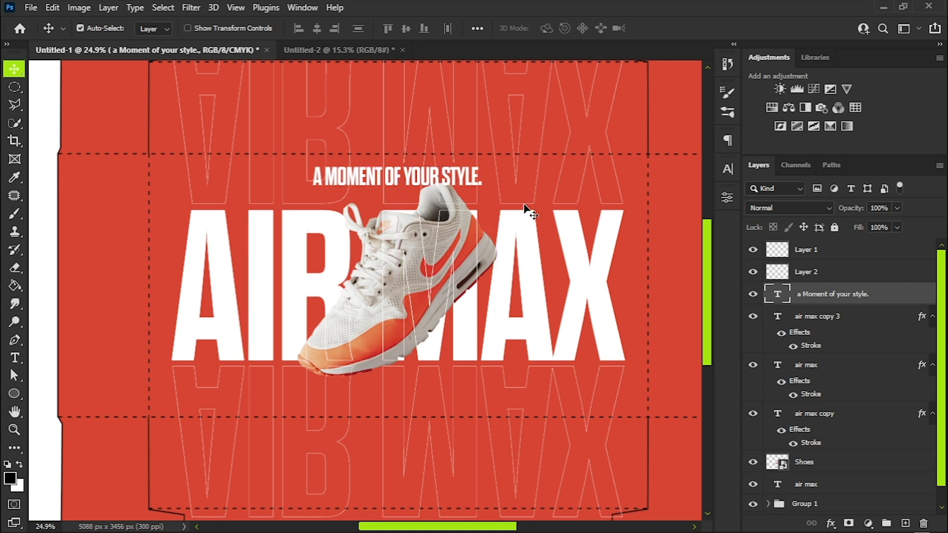
pyautogui.scroll(-1, 857, 296)
pyautogui.moveTo(857, 274); pyautogui.dragTo(838, 427)
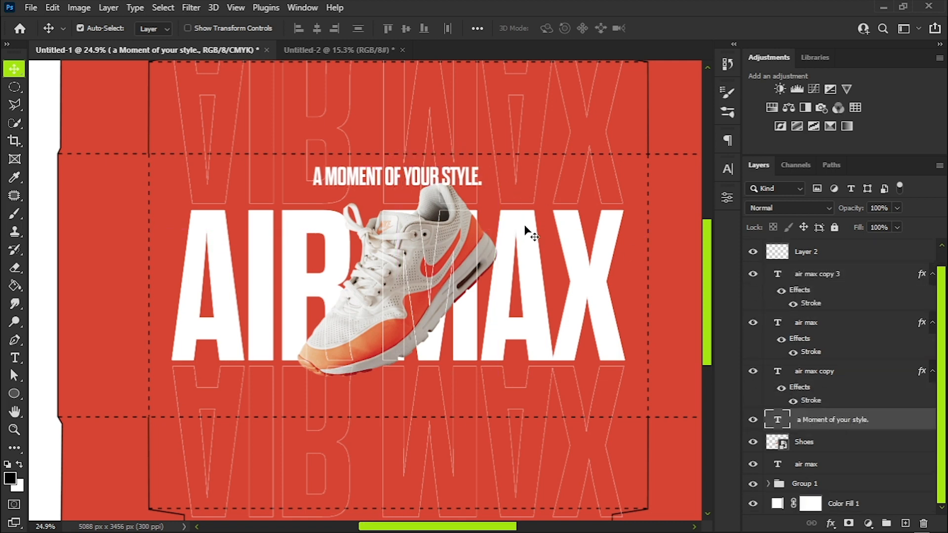
pyautogui.scroll(-2, 525, 232)
pyautogui.moveTo(844, 427); pyautogui.dragTo(843, 450)
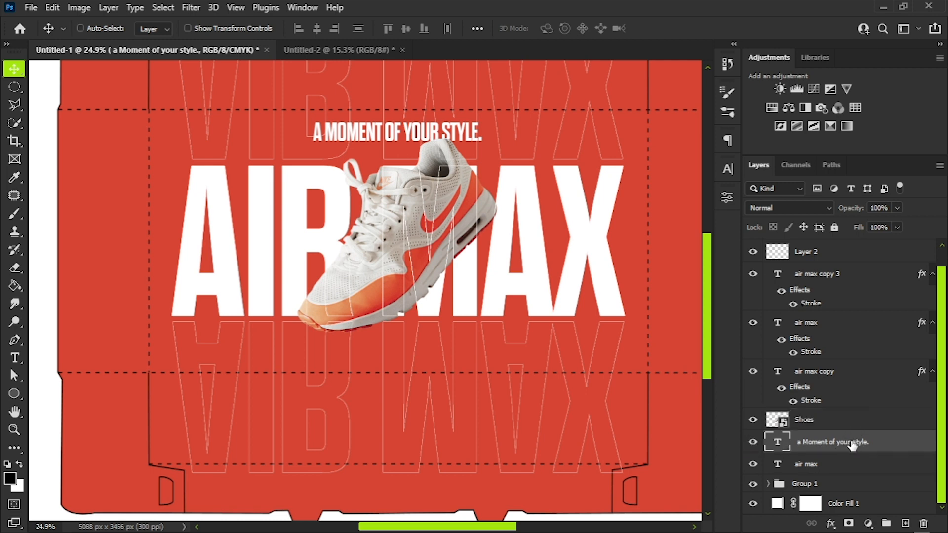
# Duplicate the tagline, place the copy centred below the white lettering and make it read "Just do it."
pyautogui.hotkey('ctrl', 'j')
pyautogui.hotkey('ctrl', 't')
pyautogui.moveTo(389, 169); pyautogui.dragTo(400, 353)
pyautogui.press('Return')
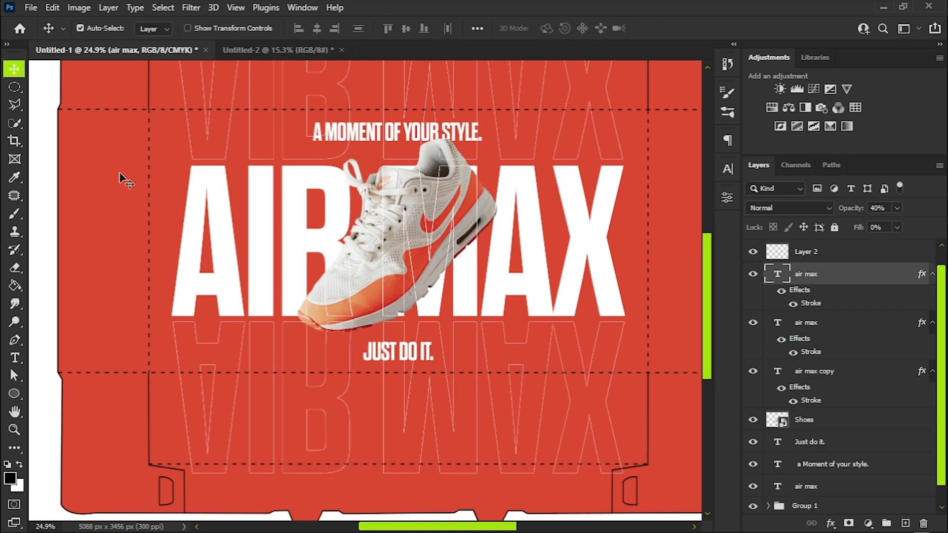
# Scale the white lettering and its three outlined copies down together to fit inside the die-line's inner panels
pyautogui.scroll(-2, 401, 290)
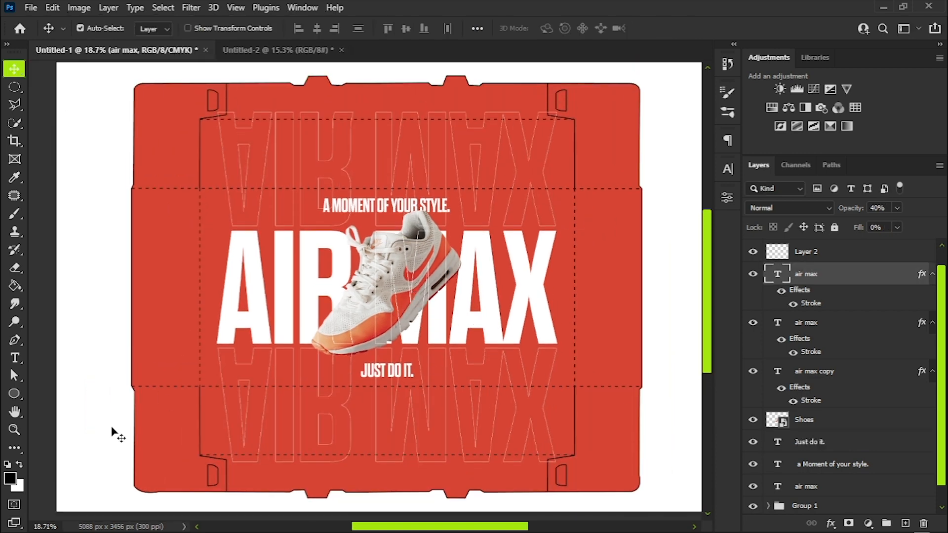
pyautogui.press('z')
pyautogui.rightClick(333, 244)
pyautogui.click(368, 253)
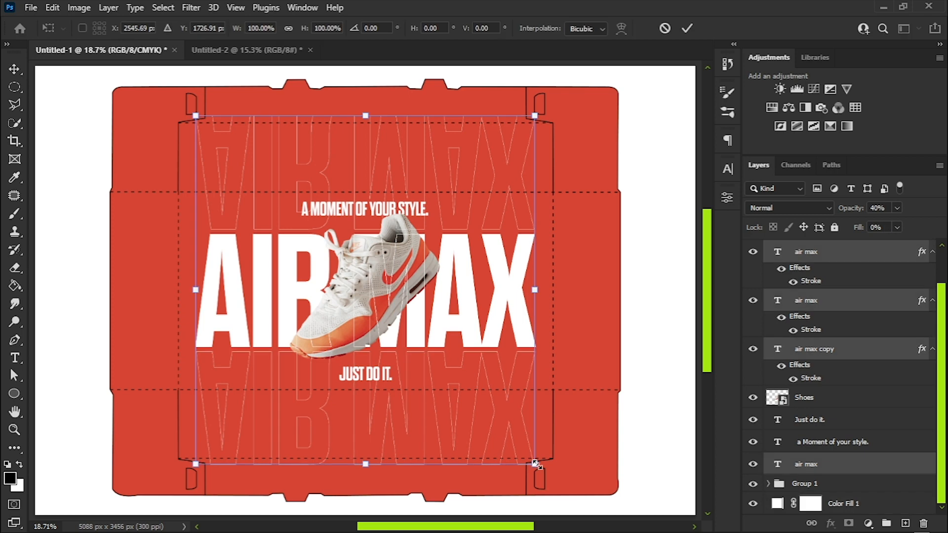
pyautogui.moveTo(535, 464); pyautogui.dragTo(516, 445)
pyautogui.moveTo(461, 378); pyautogui.dragTo(468, 379)
pyautogui.press('Return')
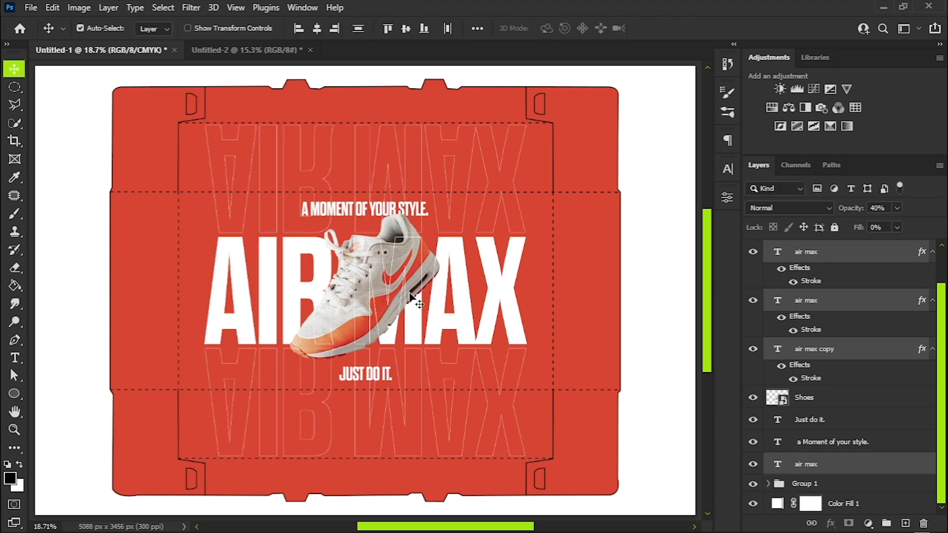
# Scale the shoe image down slightly and recentre it over the AIR MAX lettering
pyautogui.click(814, 401)
pyautogui.hotkey('ctrl', 't')
pyautogui.scroll(3, 398, 273)
pyautogui.moveTo(472, 168); pyautogui.dragTo(461, 173)
pyautogui.moveTo(263, 375)
pyautogui.mouseDown()
pyautogui.moveTo(274, 417)
pyautogui.moveTo(274, 371)
pyautogui.moveTo(271, 378)
pyautogui.mouseUp()
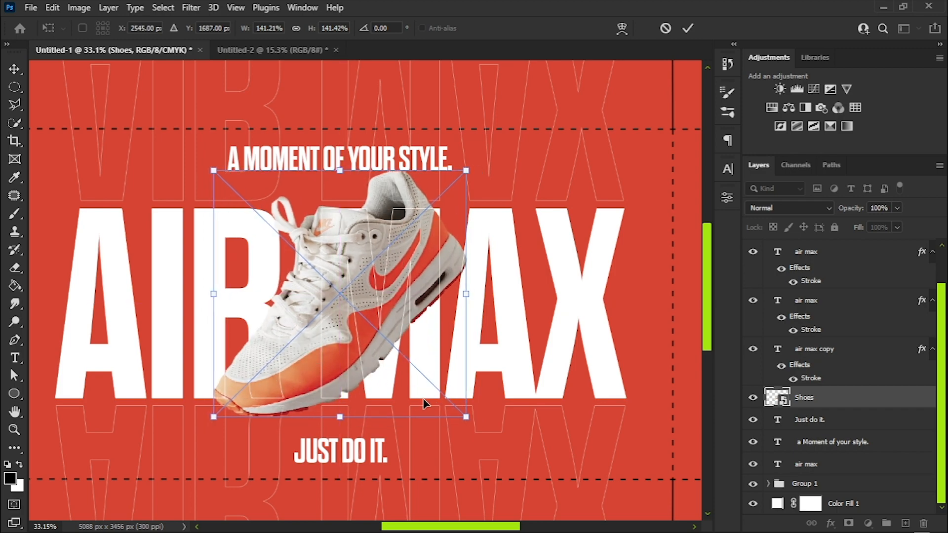
pyautogui.press('Return')
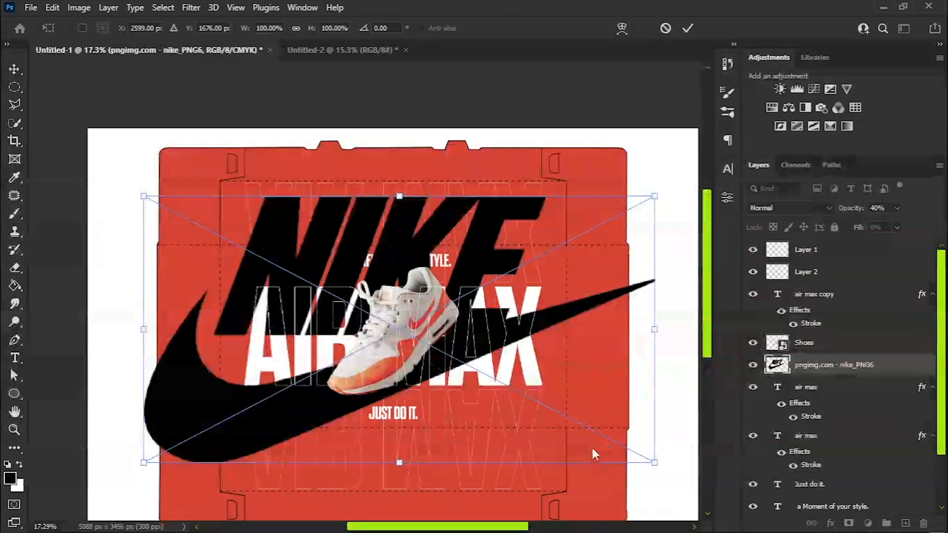
# Scale the placed Nike logo down proportionally and position it behind the shoe
pyautogui.moveTo(654, 462); pyautogui.dragTo(217, 271)
pyautogui.moveTo(186, 217); pyautogui.dragTo(484, 302)
pyautogui.moveTo(330, 304); pyautogui.dragTo(317, 293)
pyautogui.scroll(3, 379, 363)
pyautogui.moveTo(365, 273); pyautogui.dragTo(339, 309)
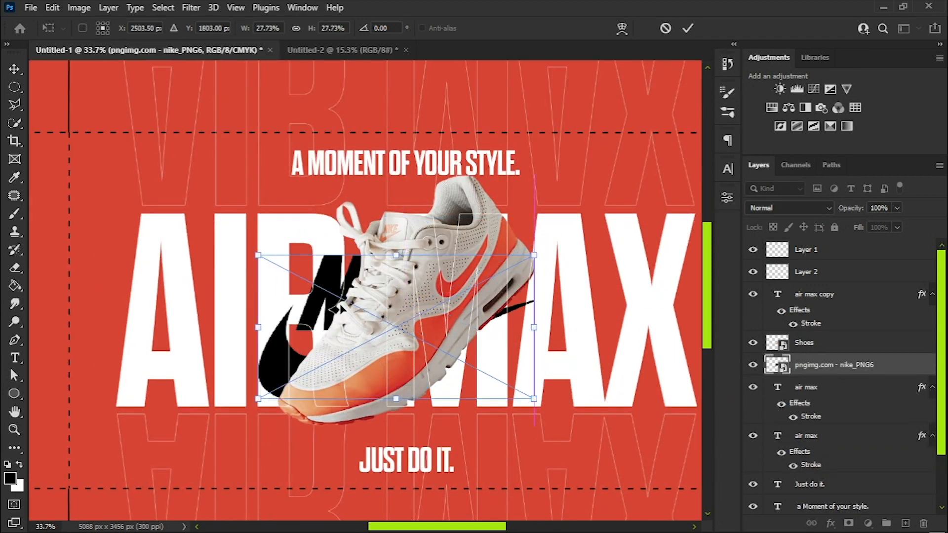
pyautogui.moveTo(533, 398); pyautogui.dragTo(505, 383)
pyautogui.moveTo(466, 348); pyautogui.dragTo(473, 373)
pyautogui.moveTo(511, 278); pyautogui.dragTo(535, 268)
pyautogui.press('Return')
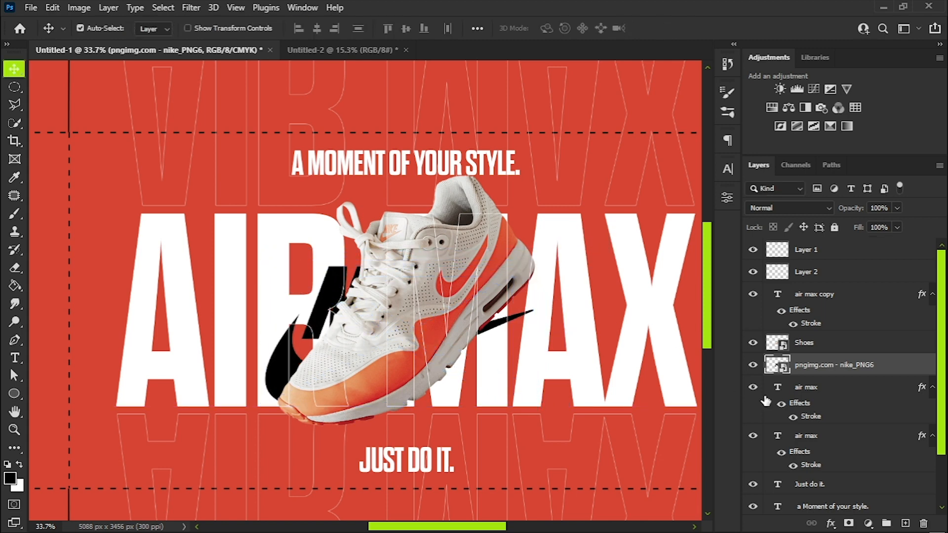
# Apply a Color Overlay to the Nike logo using the red sampled from the box background
pyautogui.click(830, 523)
pyautogui.click(836, 466)
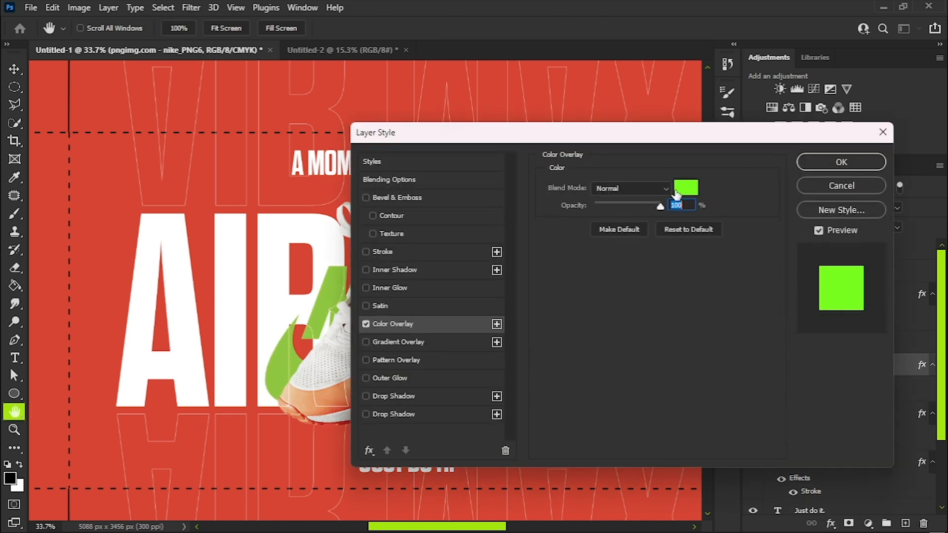
pyautogui.click(674, 189)
pyautogui.click(115, 198)
pyautogui.click(806, 114)
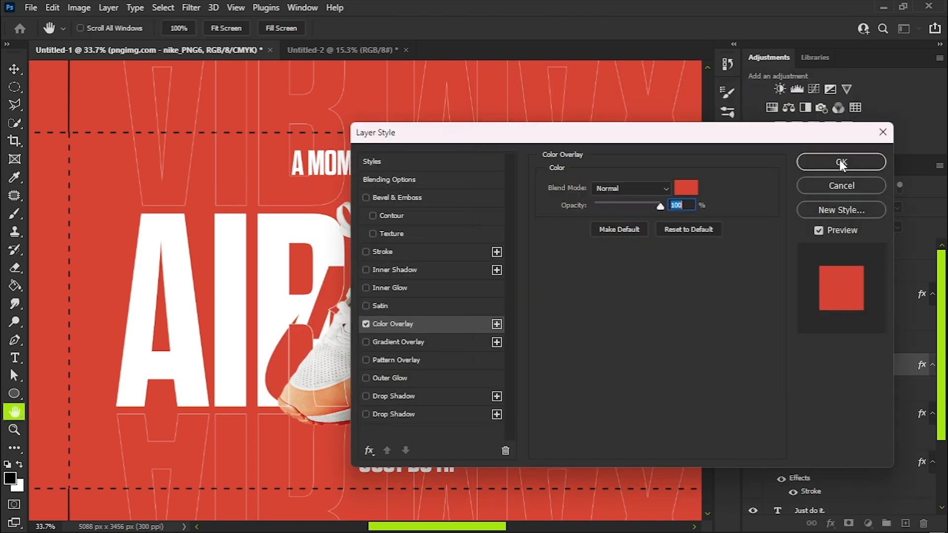
pyautogui.click(839, 161)
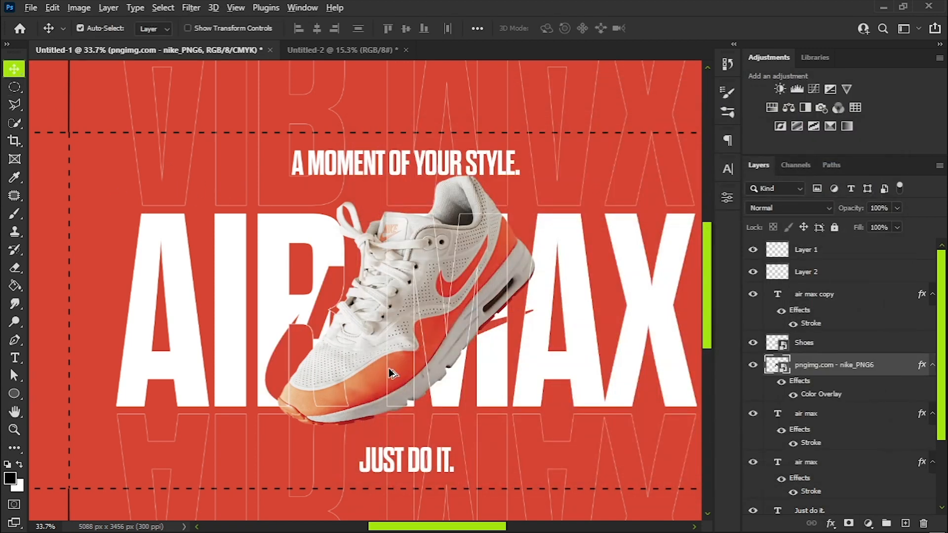
pyautogui.scroll(-3, 388, 374)
pyautogui.press('z')
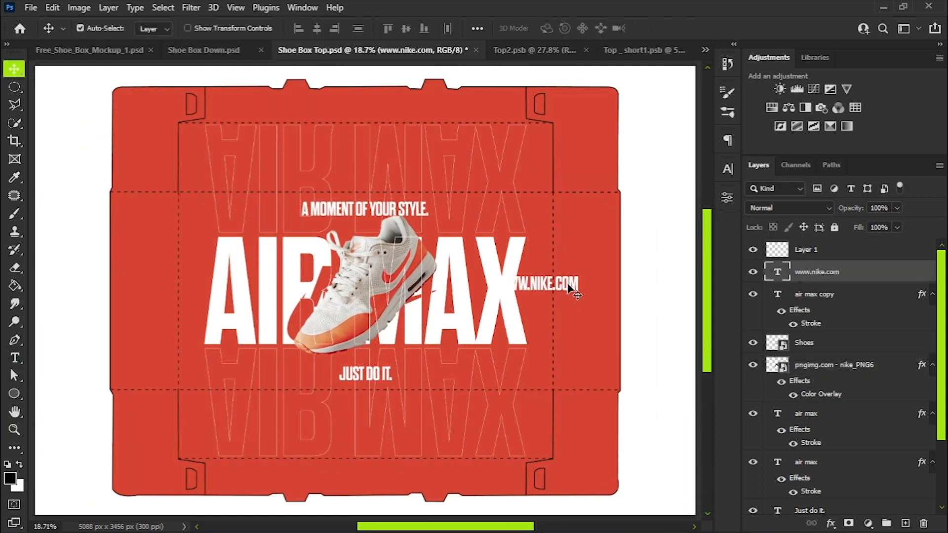
pyautogui.moveTo(580, 287); pyautogui.dragTo(561, 126)
pyautogui.hotkey('ctrl', 't')
pyautogui.moveTo(573, 305); pyautogui.dragTo(146, 294)
pyautogui.press('Return')
pyautogui.rightClick(145, 295)
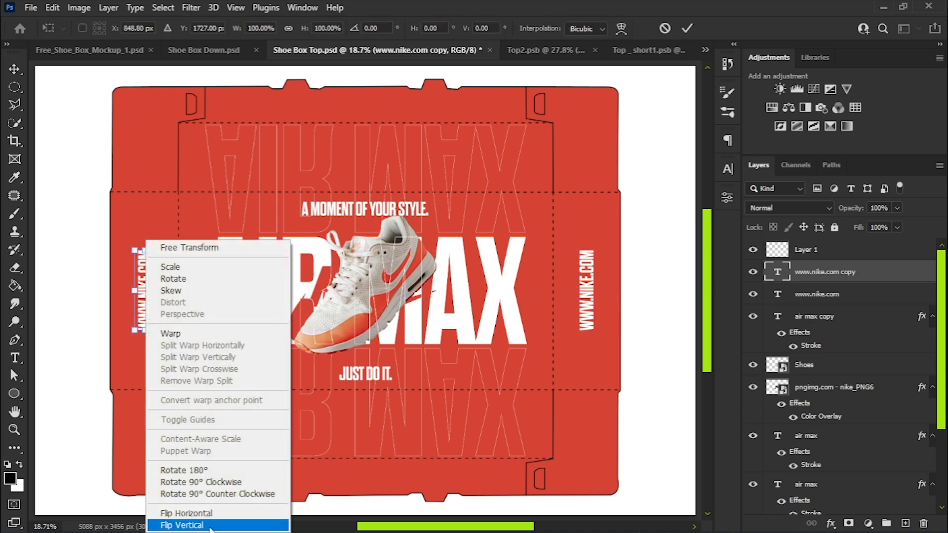
pyautogui.click(209, 526)
pyautogui.press('Return')
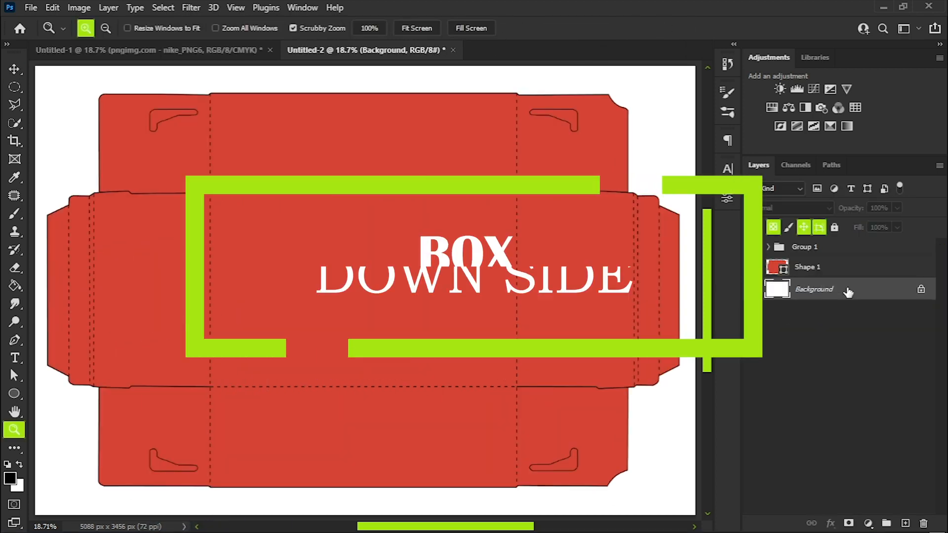
# Add the Nike logo to the right panel of the Untitled-2 box template, rotated 90° clockwise
pyautogui.click(905, 523)
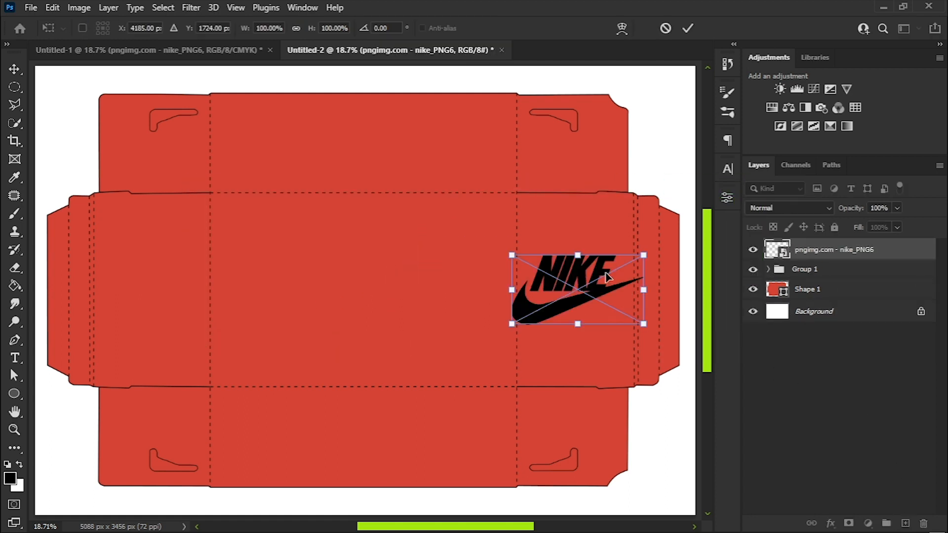
pyautogui.moveTo(654, 335); pyautogui.dragTo(638, 211)
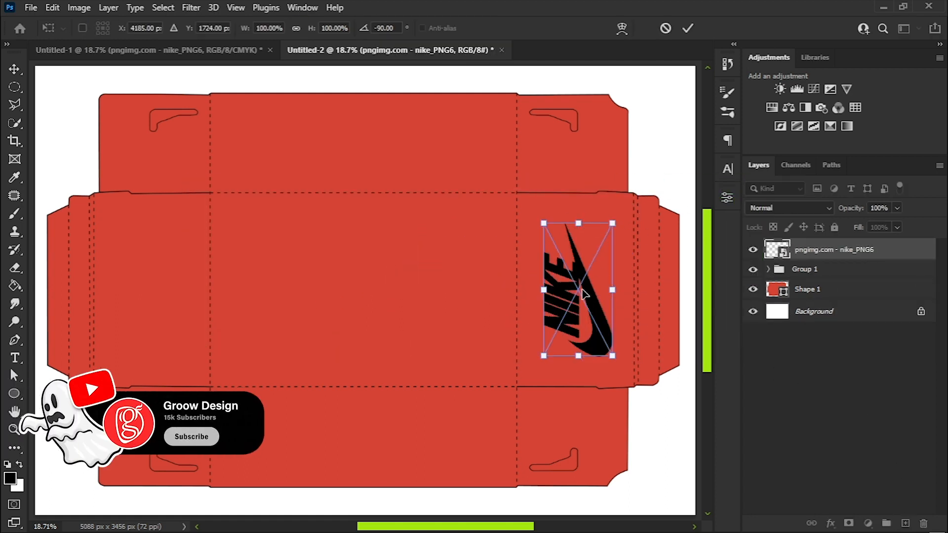
pyautogui.press('Return')
pyautogui.hotkey('ctrl', 't')
pyautogui.moveTo(639, 208); pyautogui.dragTo(469, 421)
pyautogui.press('Return')
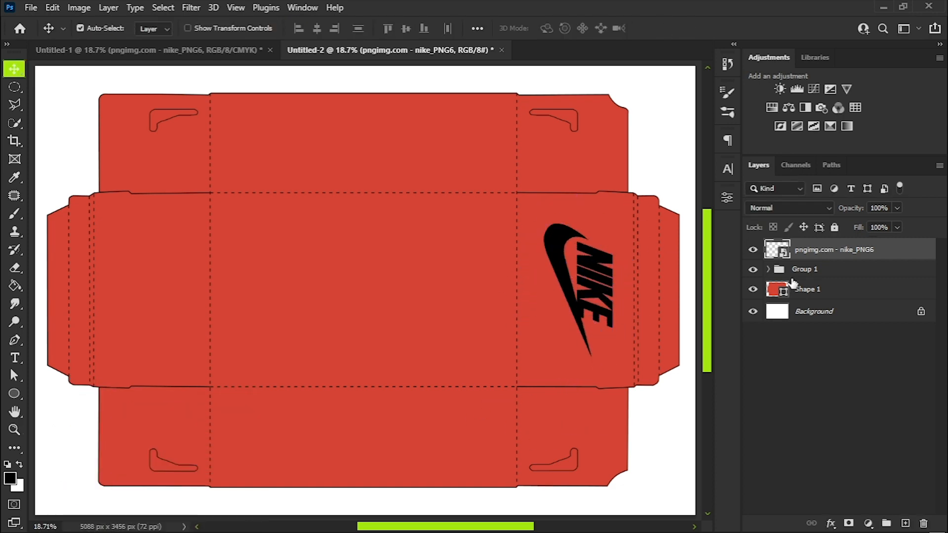
# Apply a white Color Overlay to the Nike logo on the right panel
pyautogui.click(829, 525)
pyautogui.click(859, 467)
pyautogui.click(861, 161)
# Duplicate the white Nike logo onto the left panel and flip it into a mirror image of the right one
pyautogui.hotkey('ctrl', 'j')
pyautogui.hotkey('ctrl', 't')
pyautogui.moveTo(583, 290); pyautogui.dragTo(154, 290)
pyautogui.rightClick(154, 290)
pyautogui.click(168, 272)
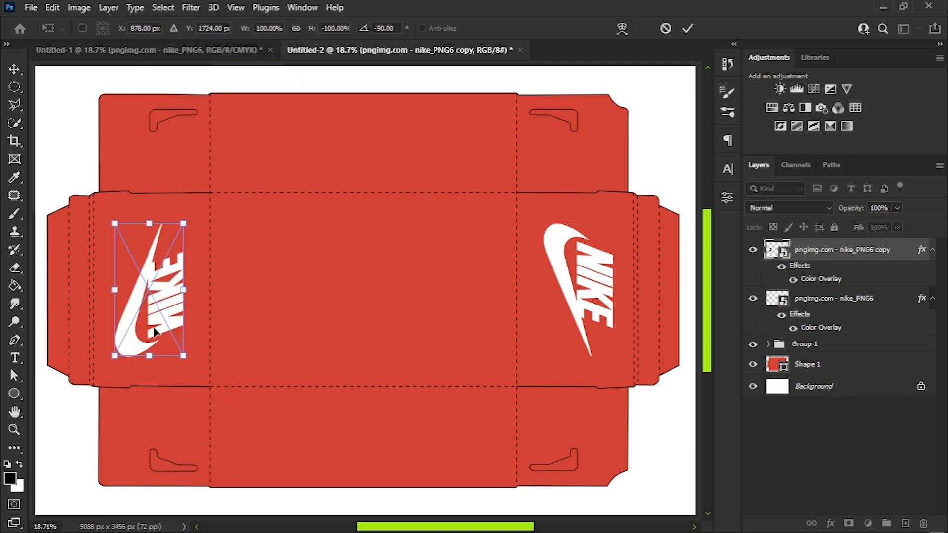
pyautogui.rightClick(154, 295)
pyautogui.click(166, 295)
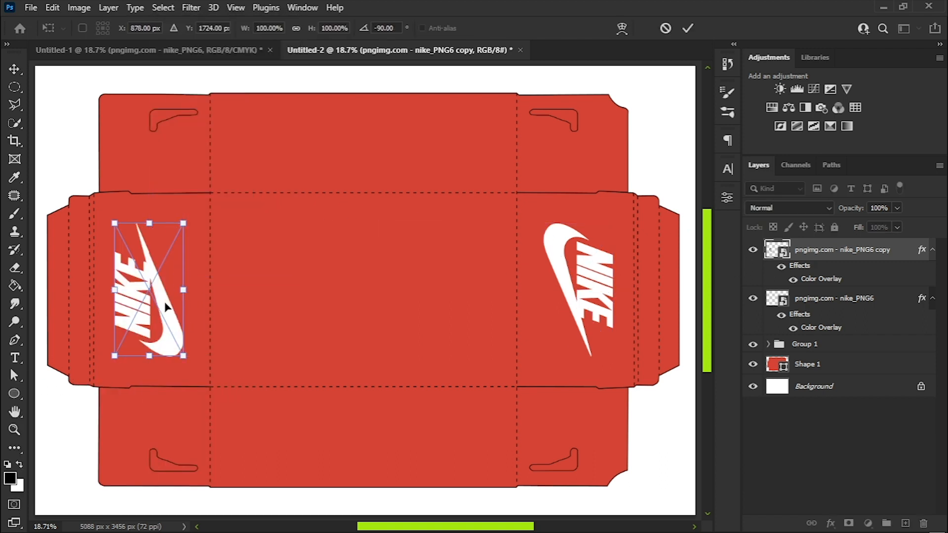
pyautogui.click(179, 285)
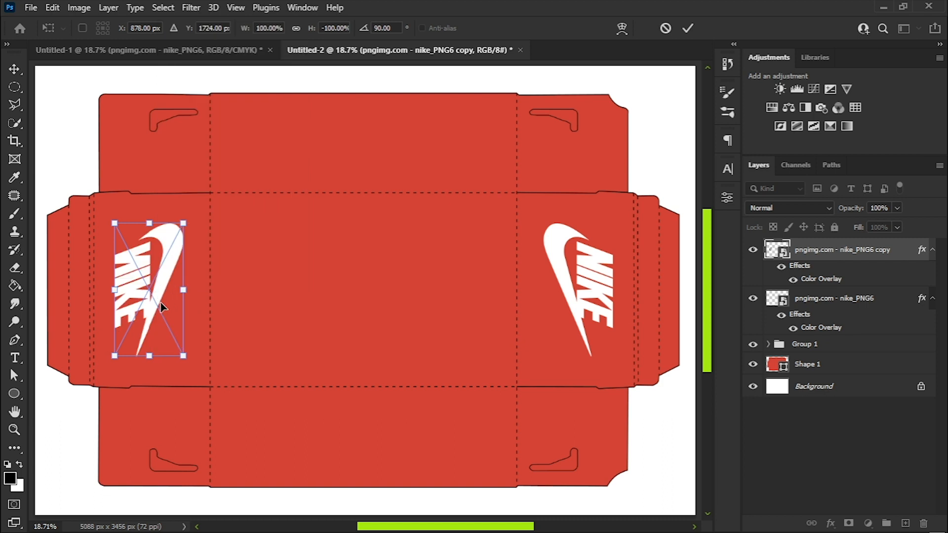
pyautogui.moveTo(150, 293); pyautogui.dragTo(152, 294)
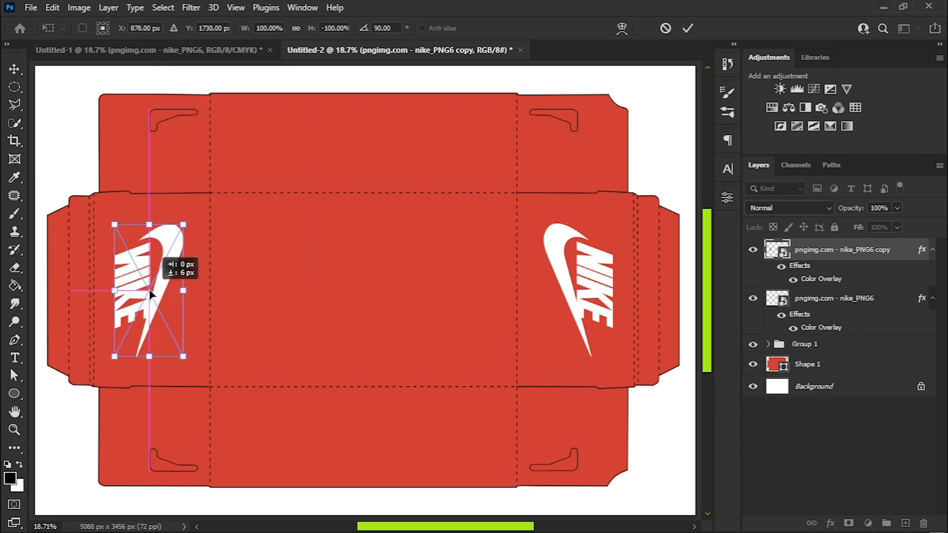
pyautogui.press('Return')
# Scale the placed Nike swoosh down, centre it on the upper panel and move its layer to the top
pyautogui.moveTo(565, 274); pyautogui.dragTo(564, 274)
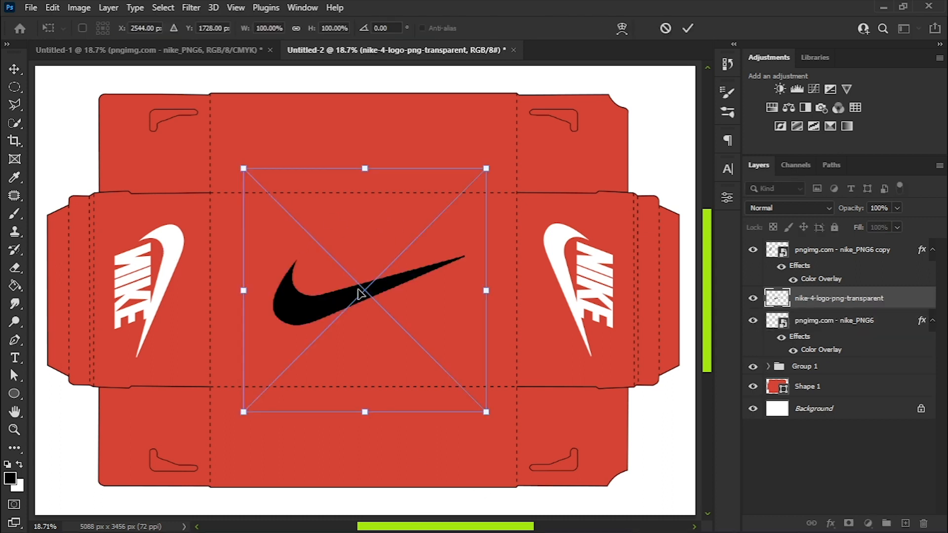
pyautogui.moveTo(360, 289); pyautogui.dragTo(367, 140)
pyautogui.moveTo(486, 262); pyautogui.dragTo(449, 224)
pyautogui.moveTo(334, 126); pyautogui.dragTo(353, 151)
pyautogui.press('Return')
pyautogui.moveTo(849, 301); pyautogui.dragTo(845, 251)
# Apply a white Color Overlay to the swoosh on the upper panel
pyautogui.click(831, 524)
pyautogui.click(846, 463)
pyautogui.click(800, 161)
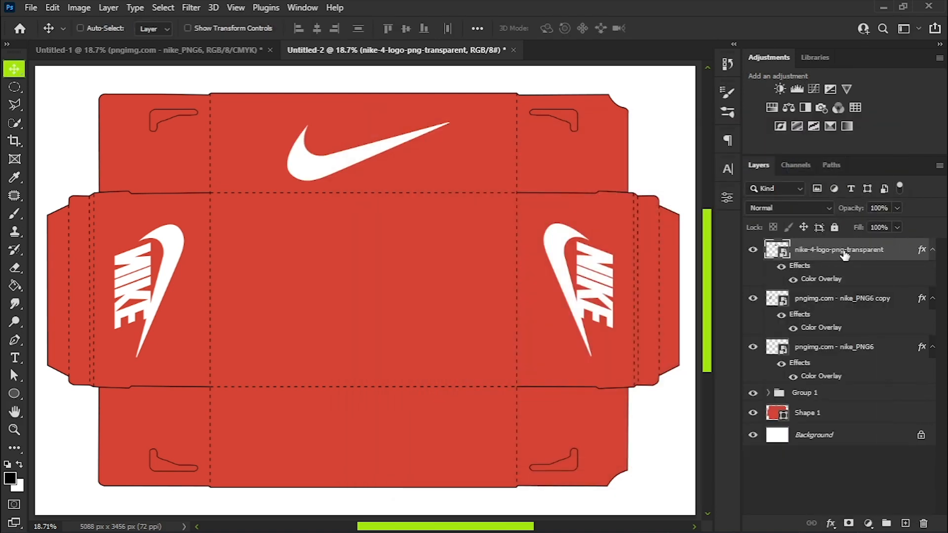
# Duplicate the white swoosh, place the copy on the lower panel and flip it vertically
pyautogui.hotkey('ctrl', 'j')
pyautogui.hotkey('ctrl', 't')
pyautogui.moveTo(364, 148); pyautogui.dragTo(363, 431)
pyautogui.rightClick(364, 441)
pyautogui.click(390, 484)
pyautogui.press('Return')
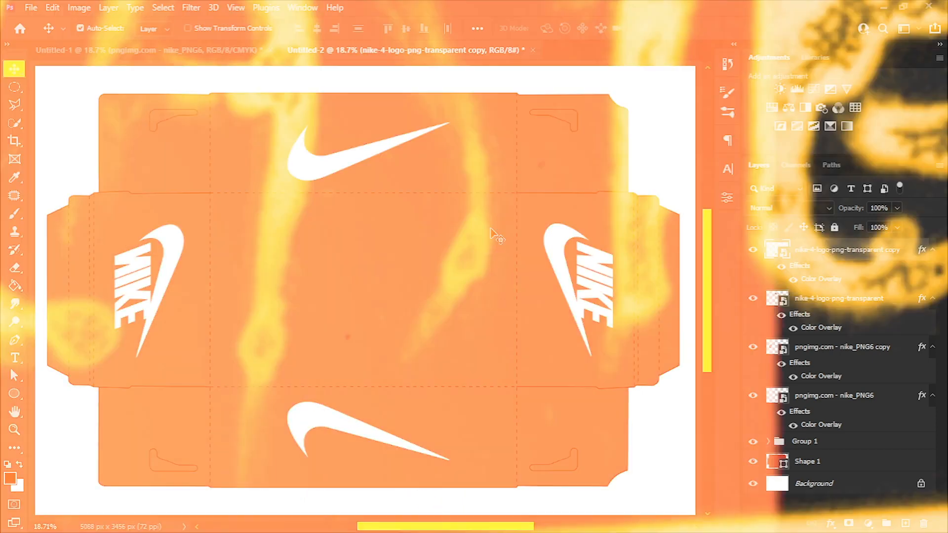